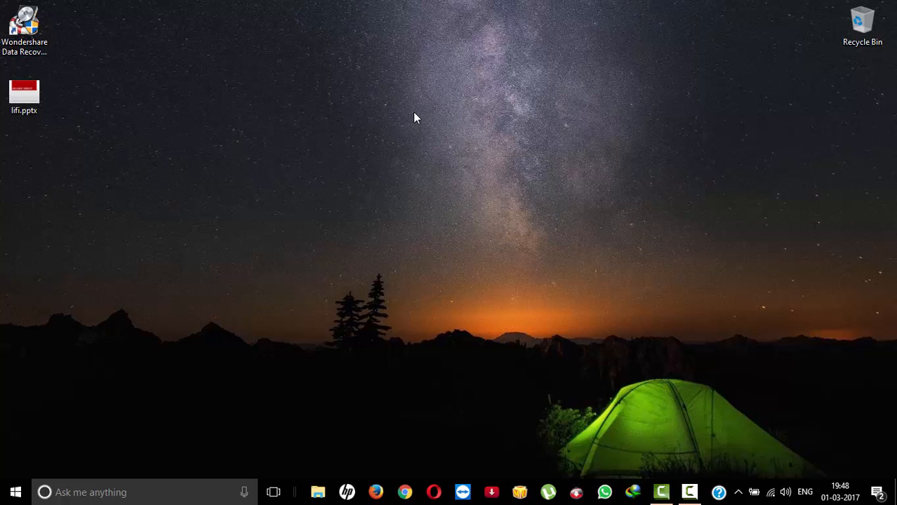
{"action": "right_click", "coordinate": [414, 118]}
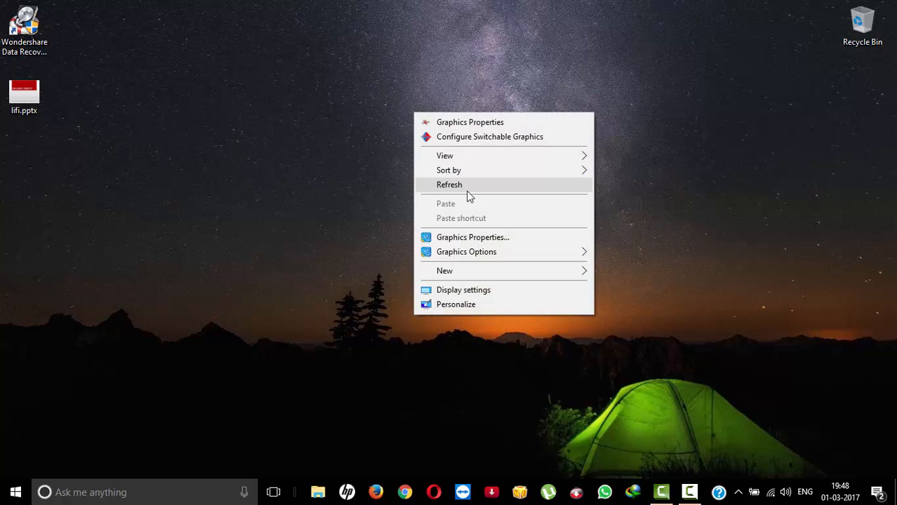
{"action": "left_click", "coordinate": [467, 188]}
{"action": "right_click", "coordinate": [423, 154]}
{"action": "left_click", "coordinate": [478, 229]}
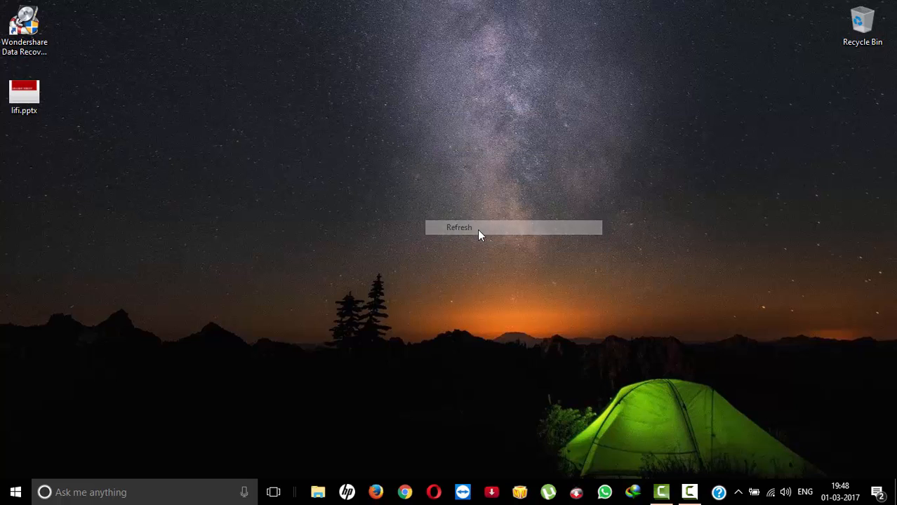
{"action": "right_click", "coordinate": [477, 229]}
{"action": "left_click", "coordinate": [523, 297]}
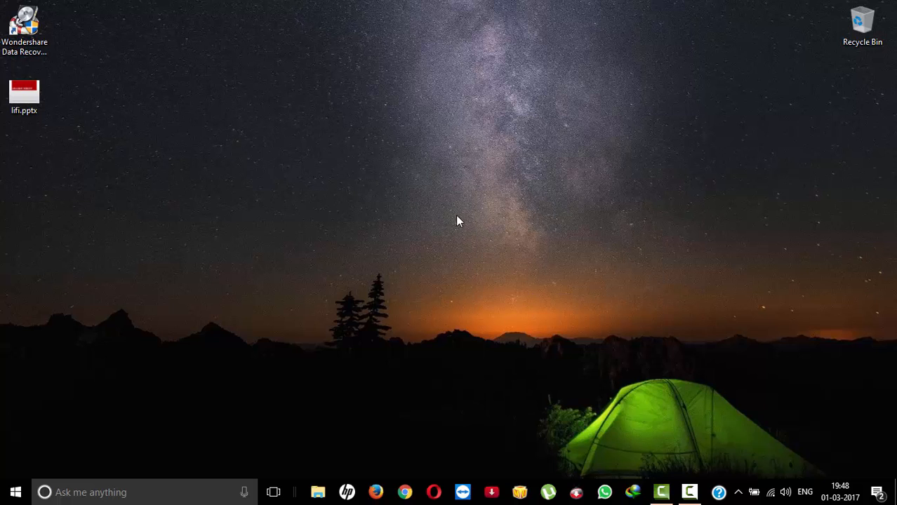
{"action": "right_click", "coordinate": [456, 215]}
{"action": "left_click", "coordinate": [509, 289]}
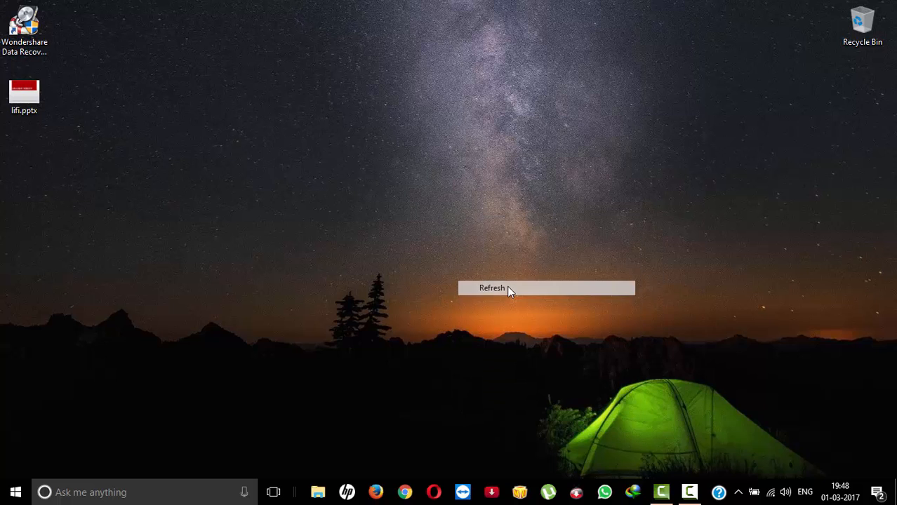
{"action": "right_click", "coordinate": [404, 179]}
{"action": "left_click", "coordinate": [453, 251]}
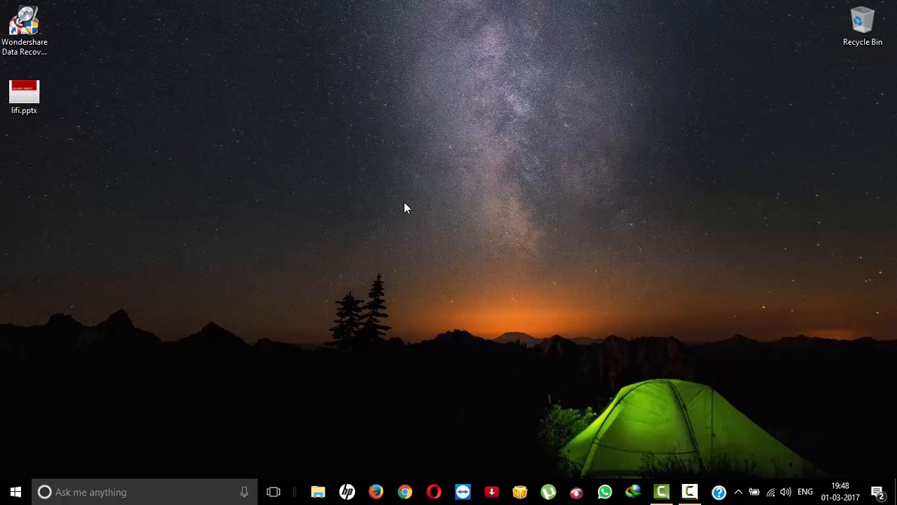
{"action": "right_click", "coordinate": [403, 203]}
{"action": "left_click", "coordinate": [461, 276]}
{"action": "right_click", "coordinate": [391, 90]}
{"action": "left_click", "coordinate": [456, 164]}
{"action": "right_click", "coordinate": [456, 165]}
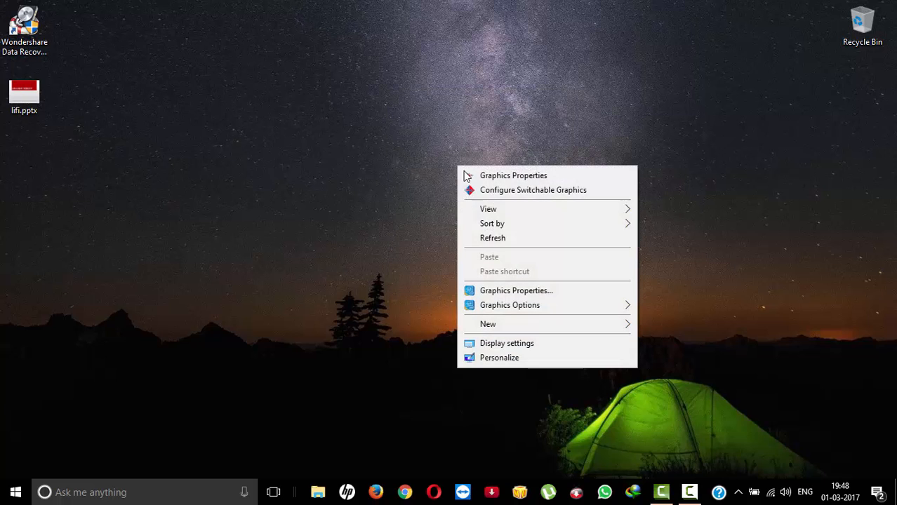
{"action": "left_click", "coordinate": [502, 239]}
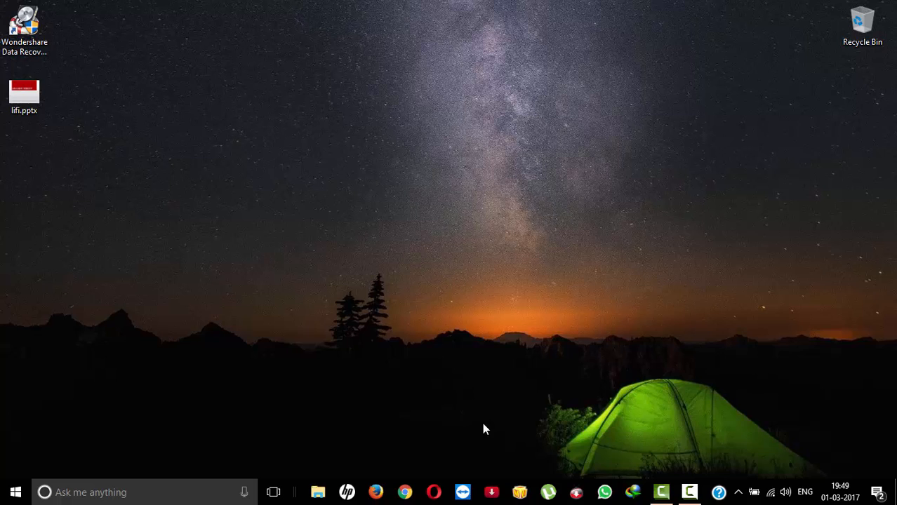
Open Chrome and go to the router's admin page at 192.168.0.1
{"action": "left_click", "coordinate": [405, 493]}
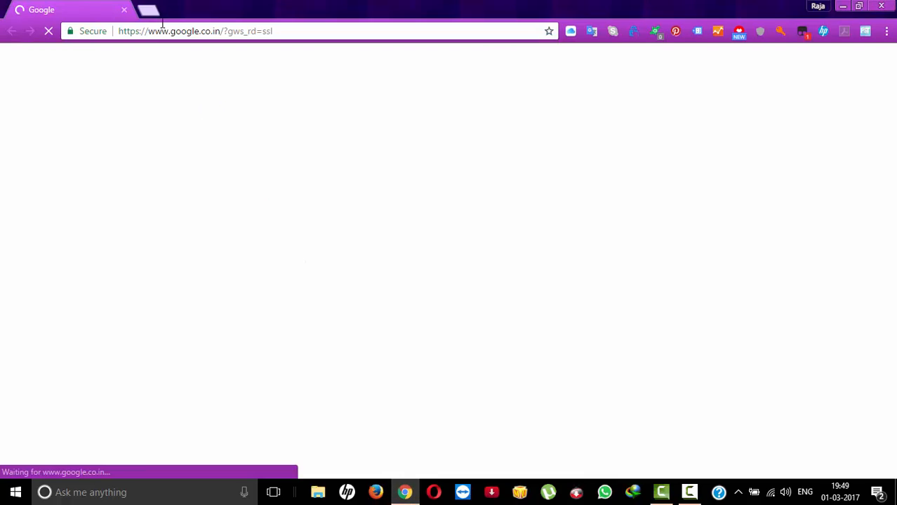
{"action": "left_click", "coordinate": [231, 31]}
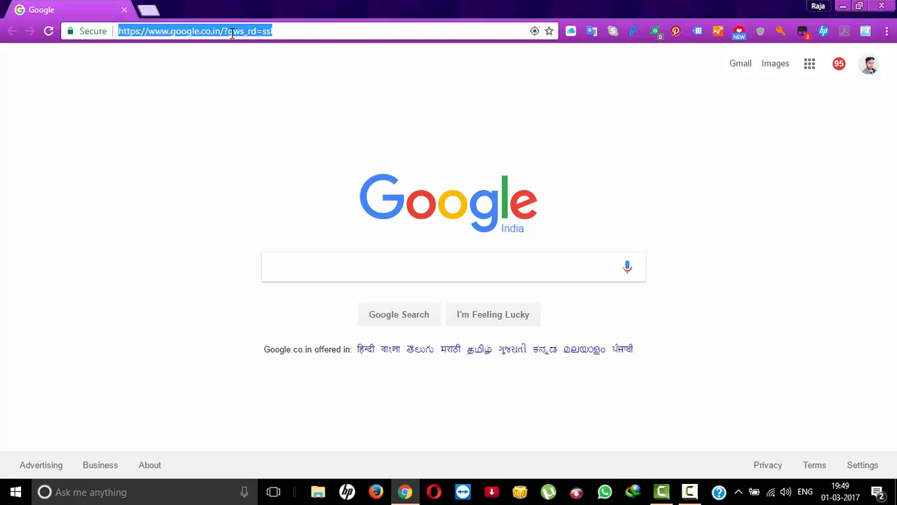
{"action": "type", "text": "1"}
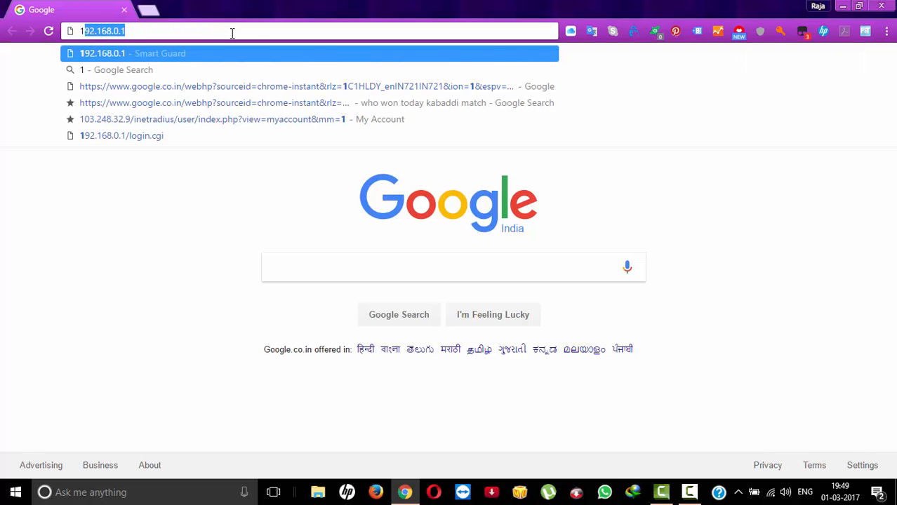
{"action": "type", "text": "92.168.0.1"}
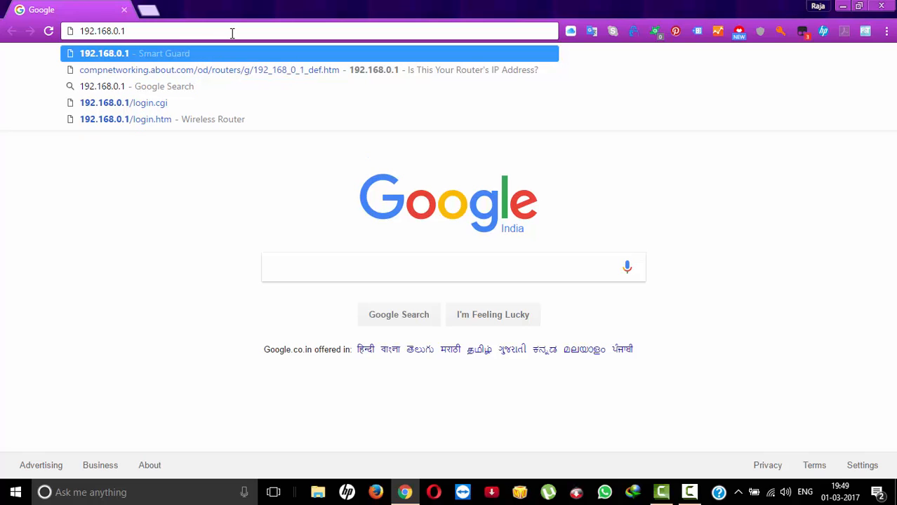
{"action": "key", "text": "Return"}
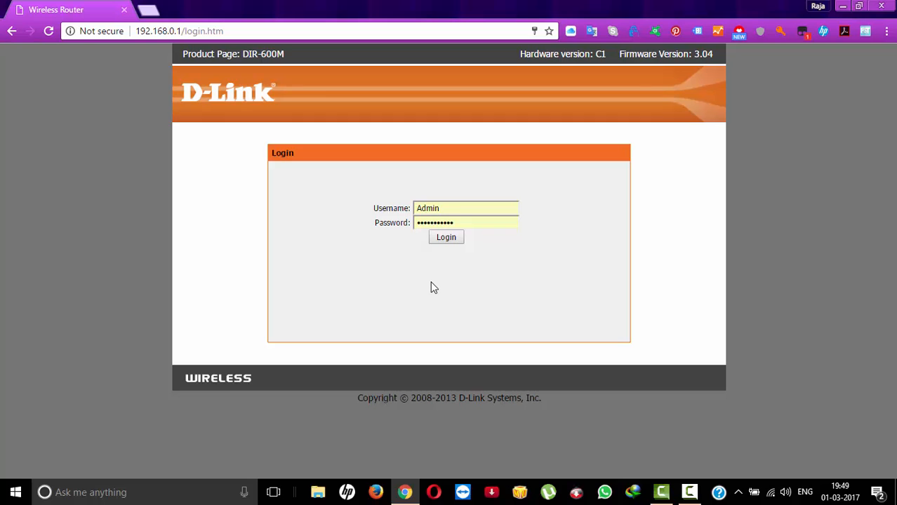
Log in to the D-Link router as Admin, re-entering the account password after dismissing the login error
{"action": "left_click", "coordinate": [449, 240]}
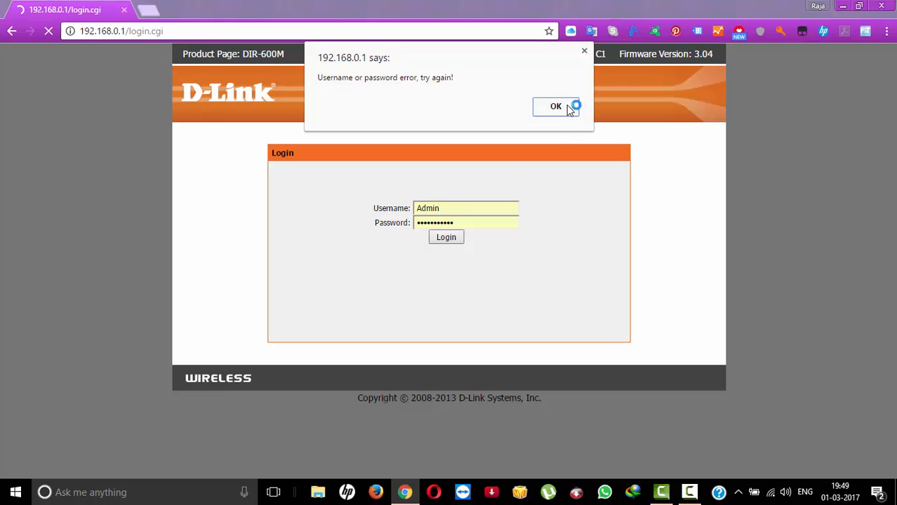
{"action": "left_click", "coordinate": [556, 107]}
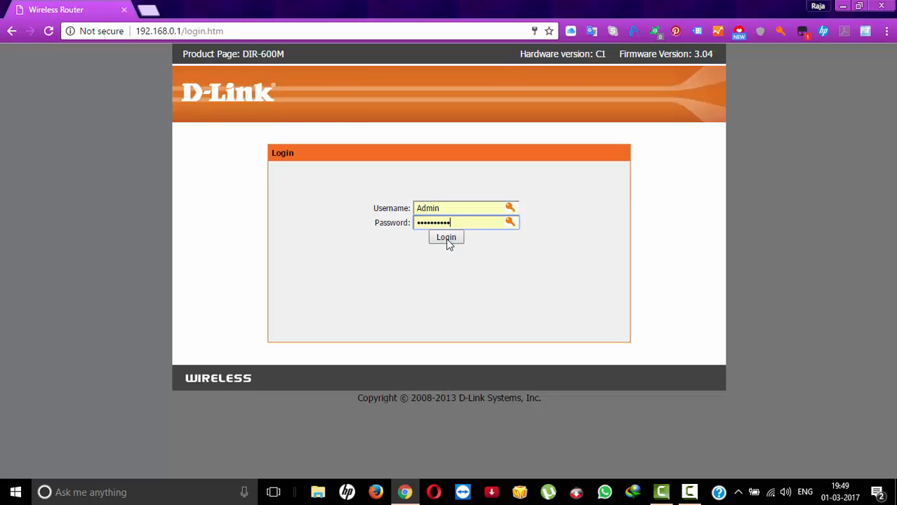
{"action": "left_click", "coordinate": [449, 240]}
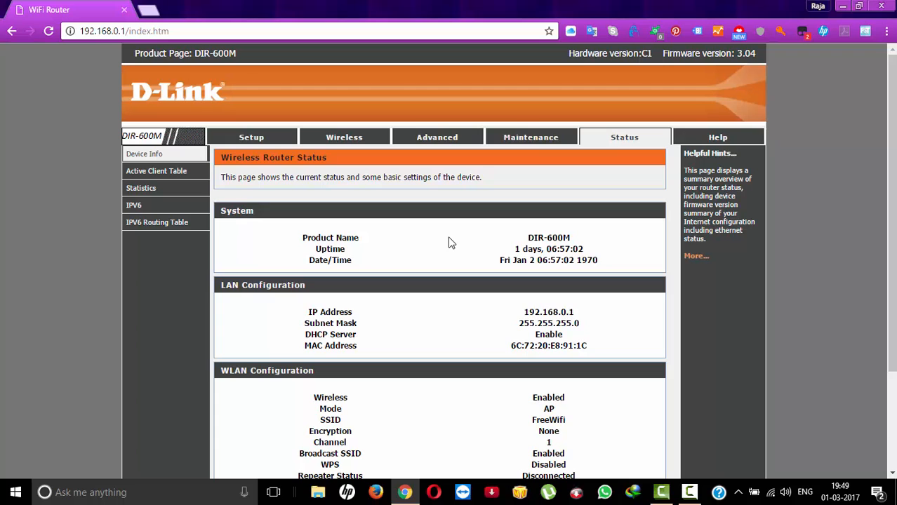
Review the router's Device Info status page, including the system, LAN, WLAN and WAN configuration sections
{"action": "scroll", "coordinate": [411, 309], "scroll_direction": "down", "scroll_amount": 3}
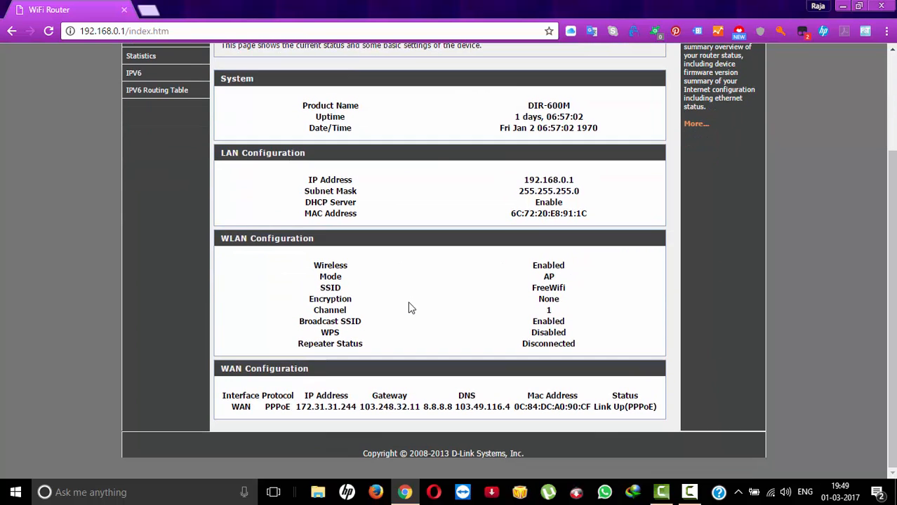
{"action": "scroll", "coordinate": [411, 309], "scroll_direction": "up", "scroll_amount": 3}
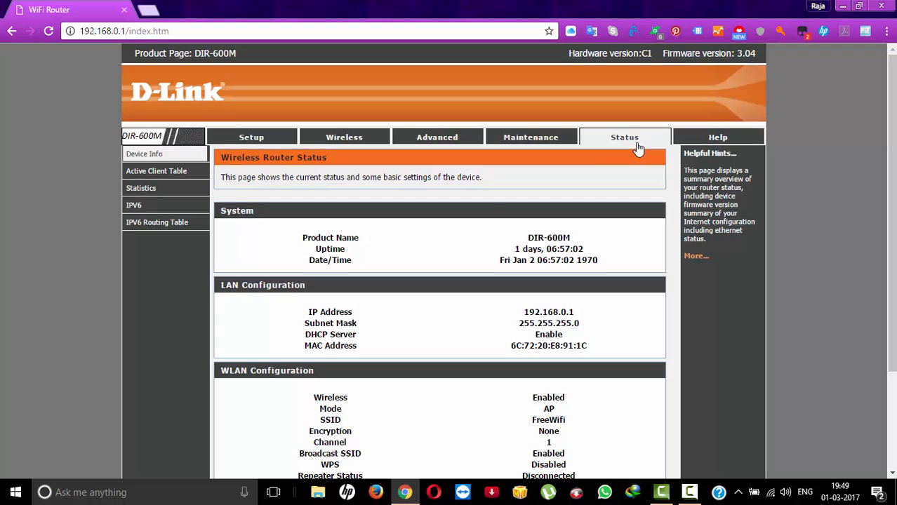
{"action": "scroll", "coordinate": [429, 321], "scroll_direction": "down", "scroll_amount": 1}
{"action": "scroll", "coordinate": [430, 321], "scroll_direction": "down", "scroll_amount": 2}
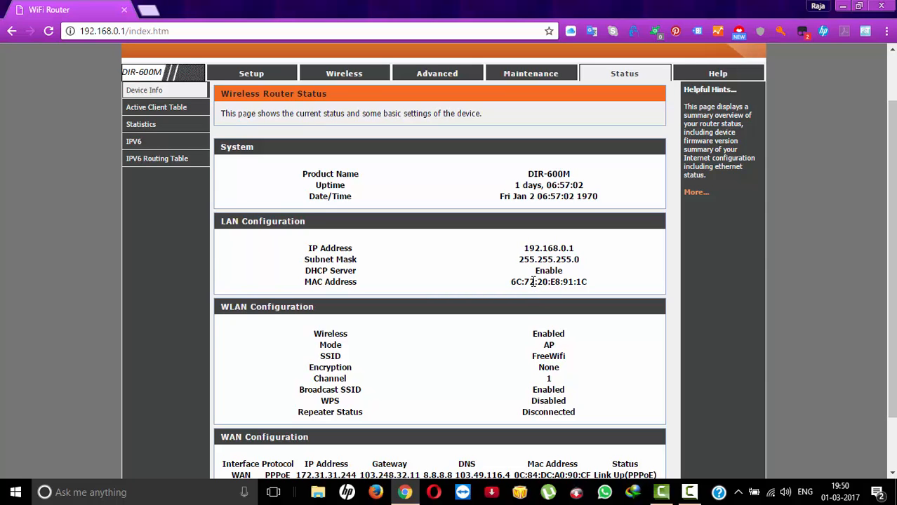
{"action": "scroll", "coordinate": [520, 336], "scroll_direction": "down", "scroll_amount": 2}
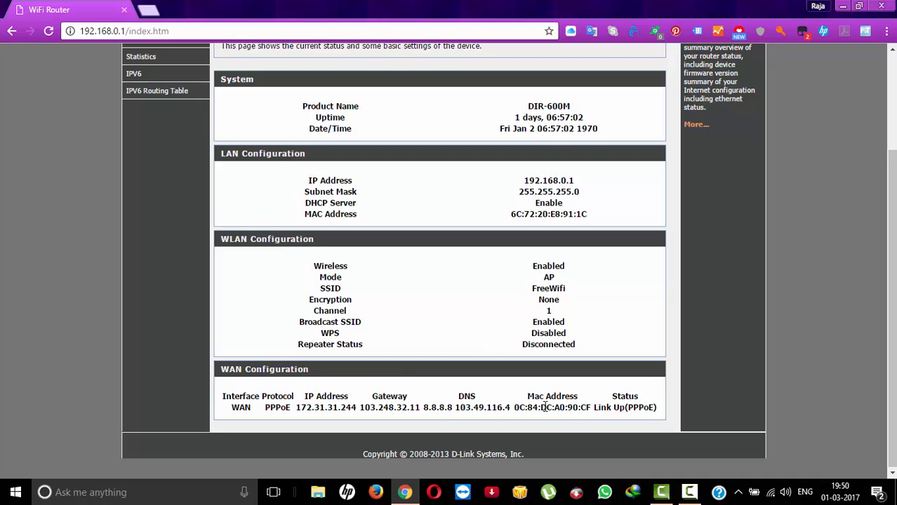
{"action": "scroll", "coordinate": [493, 356], "scroll_direction": "up", "scroll_amount": 3}
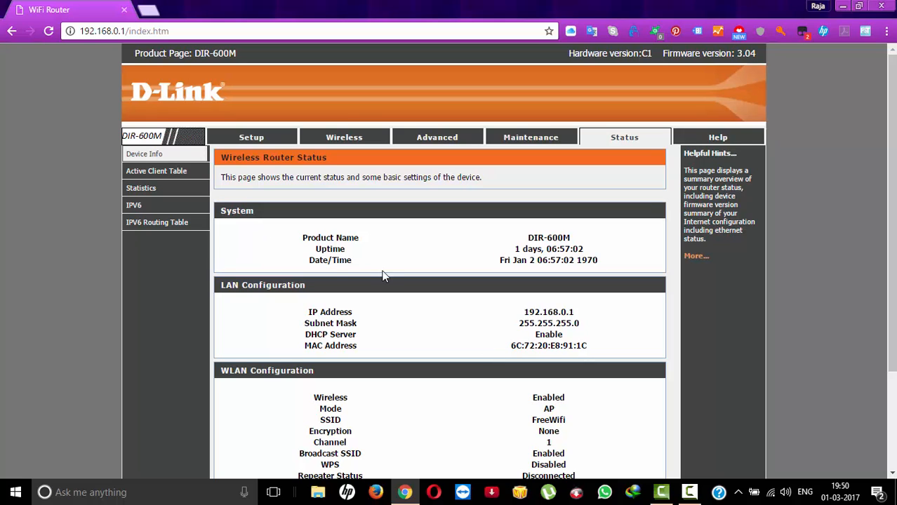
View the active client table and the packet statistics, and return to the Device Info page
{"action": "left_click", "coordinate": [180, 178]}
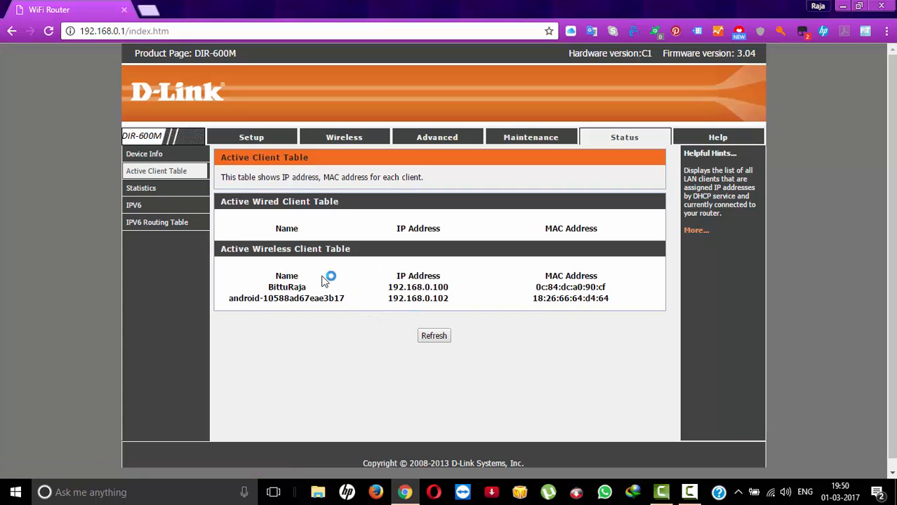
{"action": "left_click", "coordinate": [149, 191]}
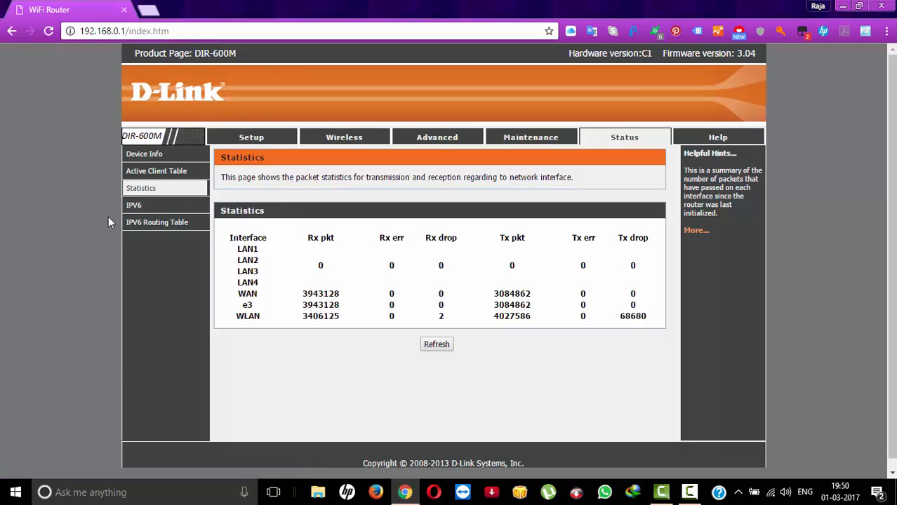
{"action": "left_click", "coordinate": [152, 155]}
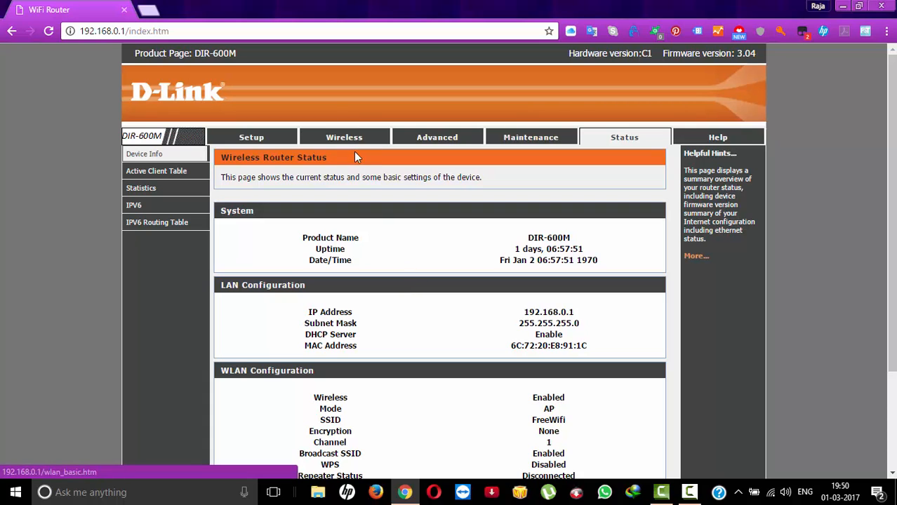
Open the router's Internet Setup page and examine the WAN interface settings
{"action": "left_click", "coordinate": [252, 146]}
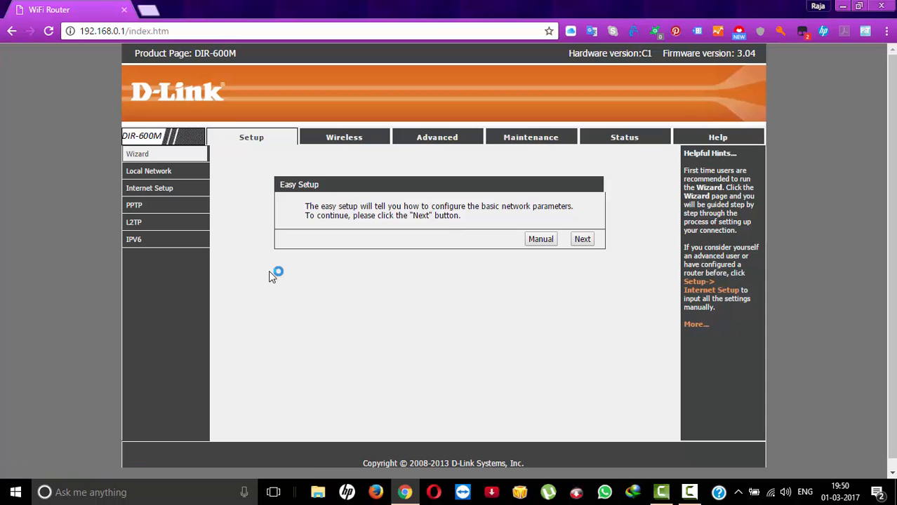
{"action": "left_click", "coordinate": [158, 191]}
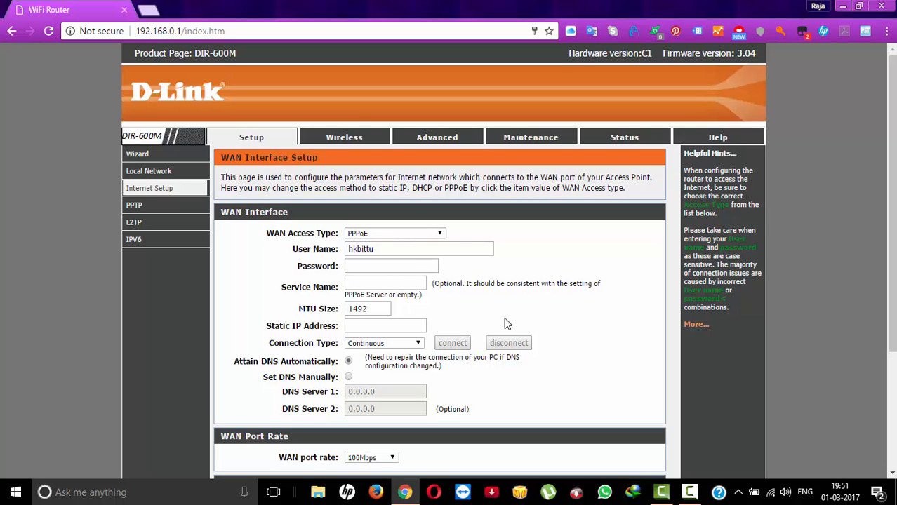
{"action": "scroll", "coordinate": [504, 319], "scroll_direction": "down", "scroll_amount": 2}
{"action": "scroll", "coordinate": [223, 325], "scroll_direction": "up", "scroll_amount": 3}
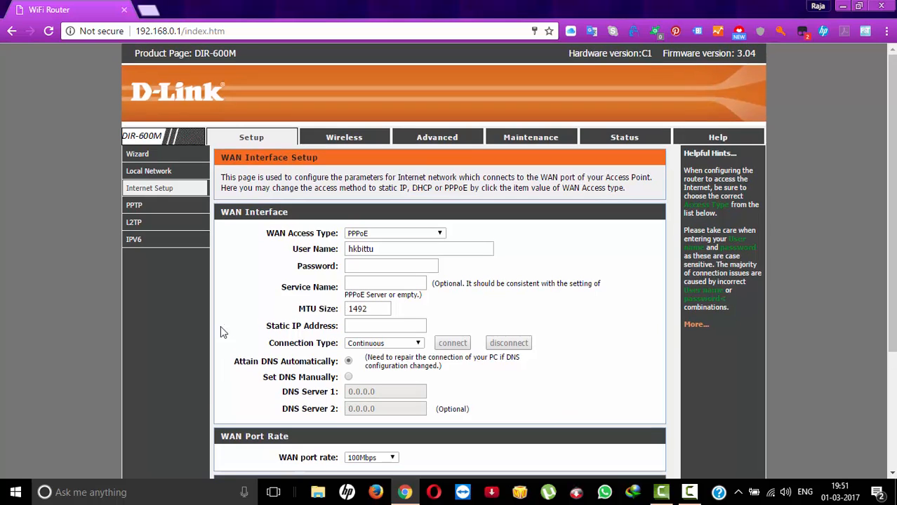
Examine the LAN interface and DHCP server settings on the Local Network page, including the available DHCP modes
{"action": "left_click", "coordinate": [180, 175]}
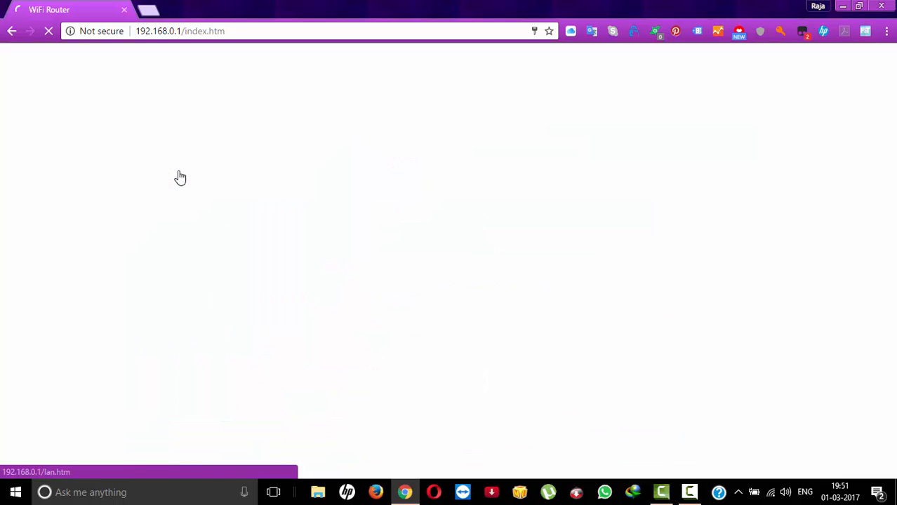
{"action": "scroll", "coordinate": [274, 358], "scroll_direction": "down", "scroll_amount": 1}
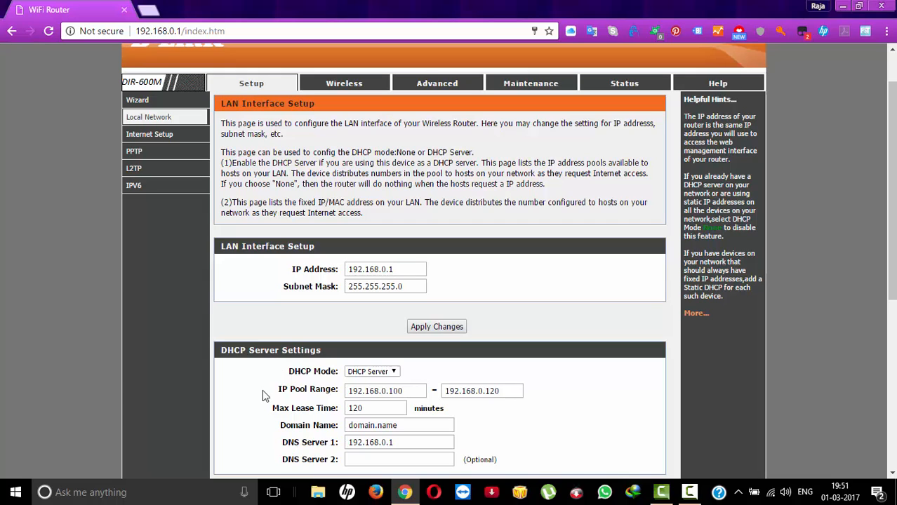
{"action": "scroll", "coordinate": [198, 226], "scroll_direction": "up", "scroll_amount": 1}
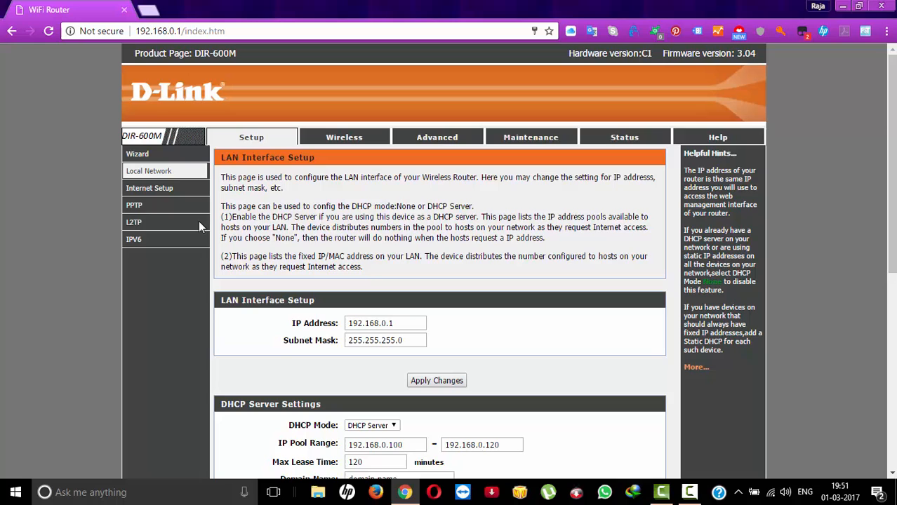
{"action": "left_click", "coordinate": [247, 134]}
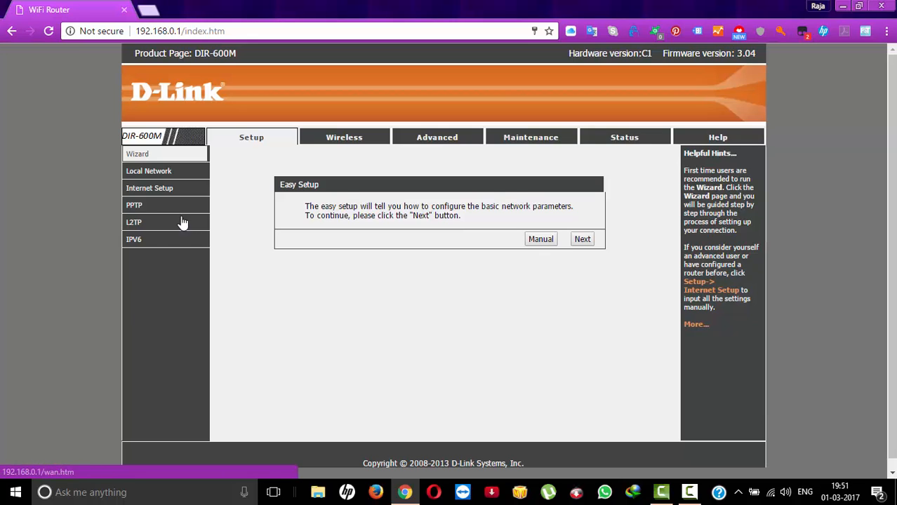
{"action": "left_click", "coordinate": [157, 174]}
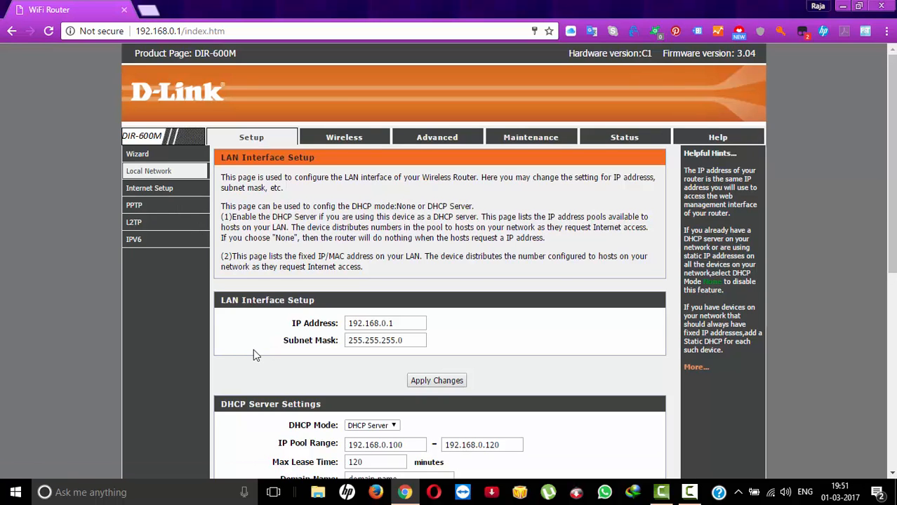
{"action": "scroll", "coordinate": [254, 355], "scroll_direction": "down", "scroll_amount": 1}
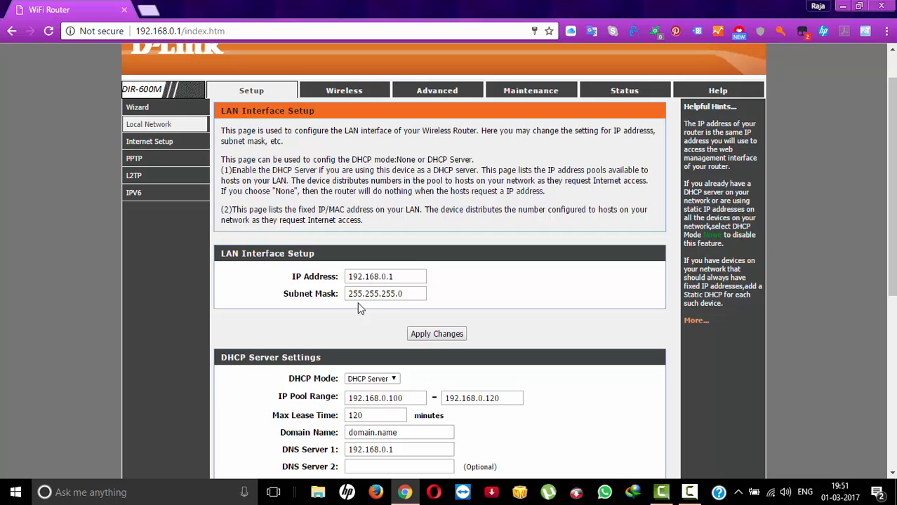
{"action": "scroll", "coordinate": [375, 318], "scroll_direction": "down", "scroll_amount": 1}
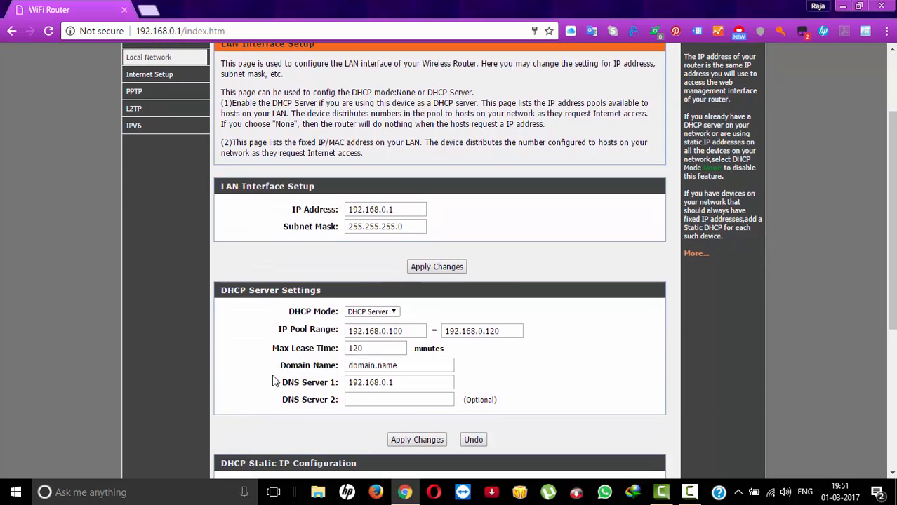
{"action": "left_click", "coordinate": [384, 318]}
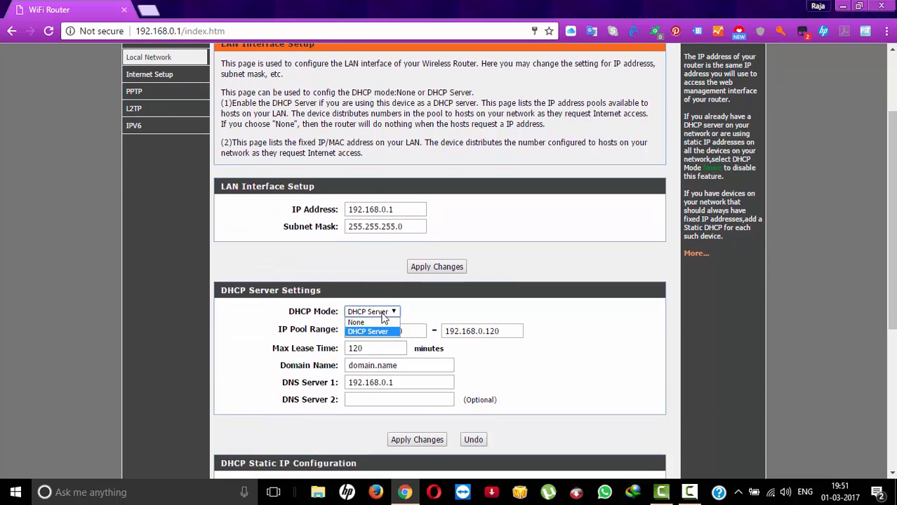
{"action": "left_click", "coordinate": [383, 315]}
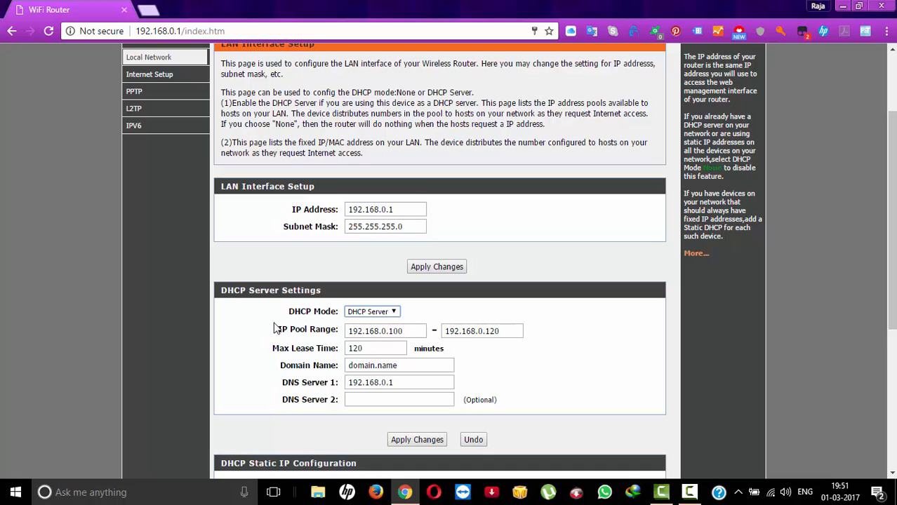
Examine the IP pool range and maximum lease time in the DHCP server settings
{"action": "left_click_drag", "start_coordinate": [278, 330], "coordinate": [343, 331]}
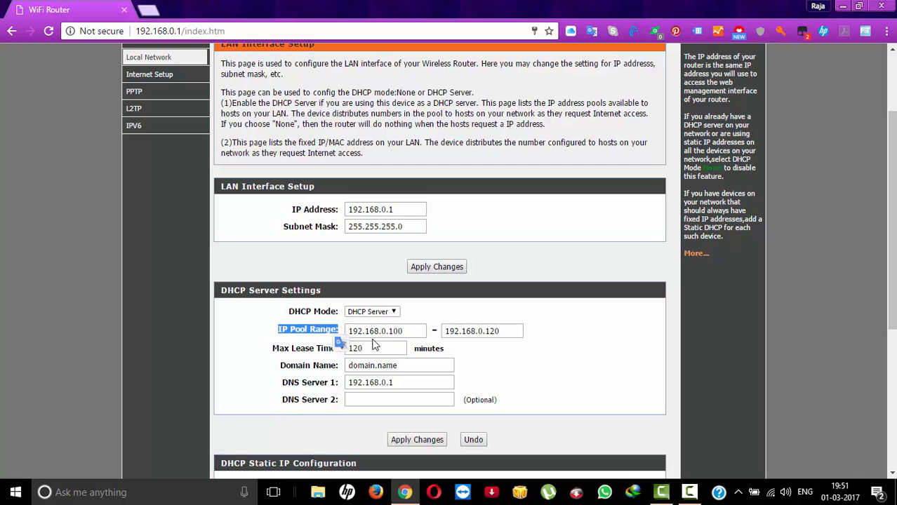
{"action": "left_click", "coordinate": [363, 333]}
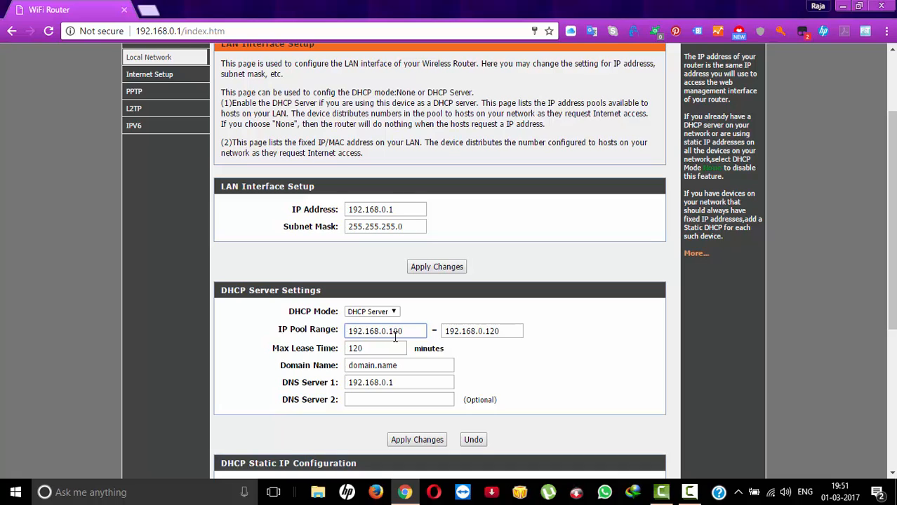
{"action": "left_click", "coordinate": [458, 344]}
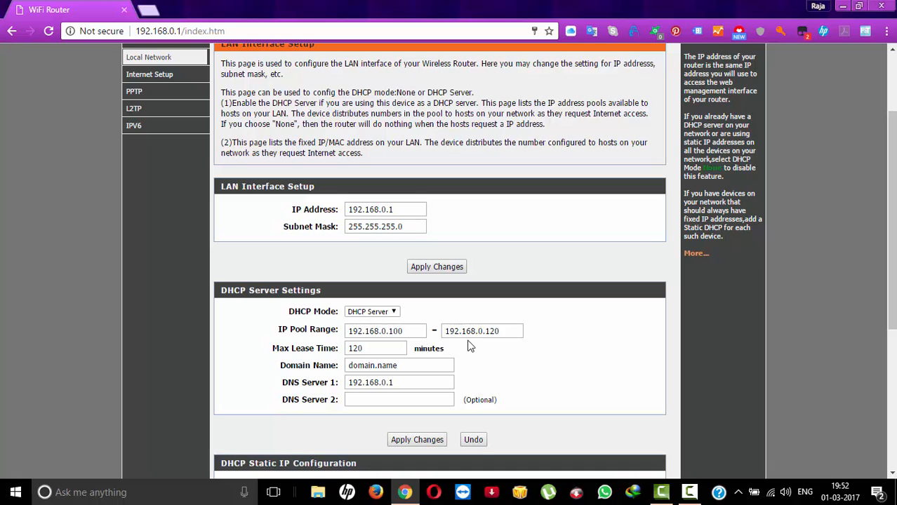
{"action": "left_click", "coordinate": [368, 349]}
{"action": "left_click", "coordinate": [423, 349]}
{"action": "scroll", "coordinate": [365, 417], "scroll_direction": "down", "scroll_amount": 2}
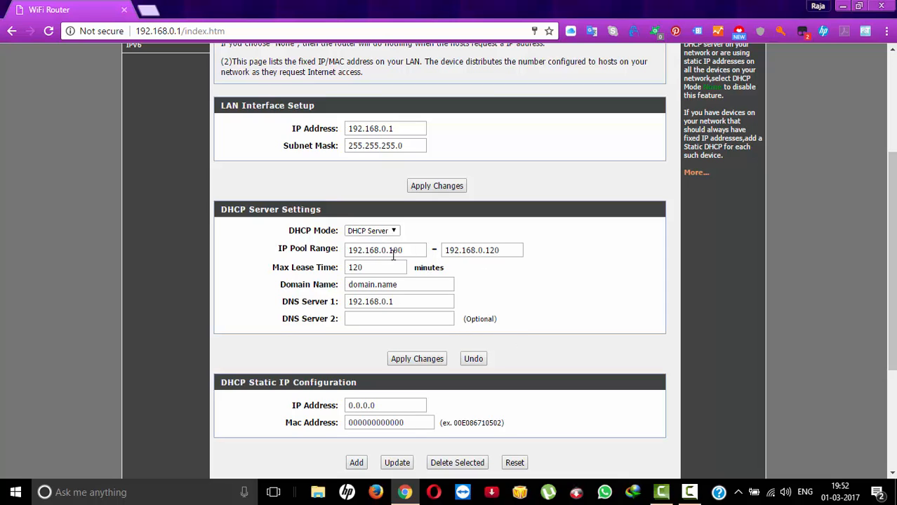
Re-enter the end of the DHCP IP pool range as 192.168.0.120 without applying the changes
{"action": "left_click", "coordinate": [508, 251]}
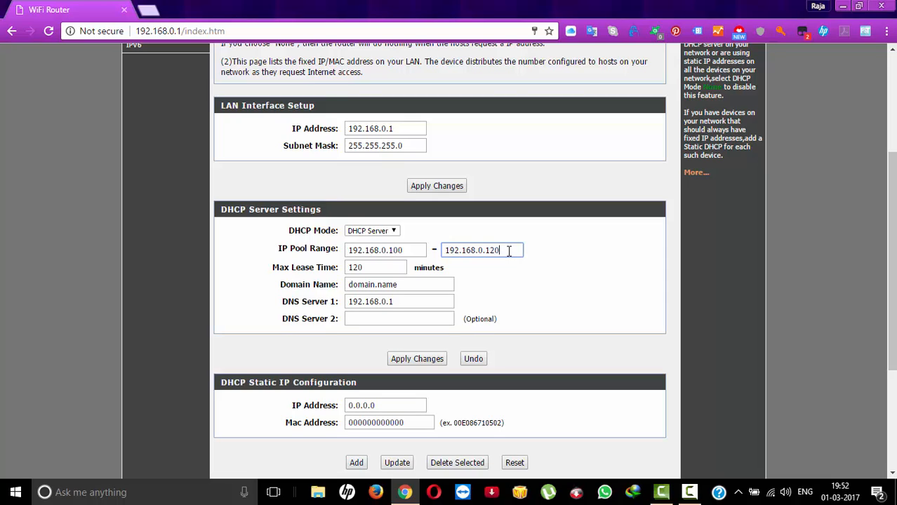
{"action": "key", "text": "BackSpace"}
{"action": "key", "text": "BackSpace"}
{"action": "type", "text": "20"}
{"action": "scroll", "coordinate": [492, 378], "scroll_direction": "down", "scroll_amount": 3}
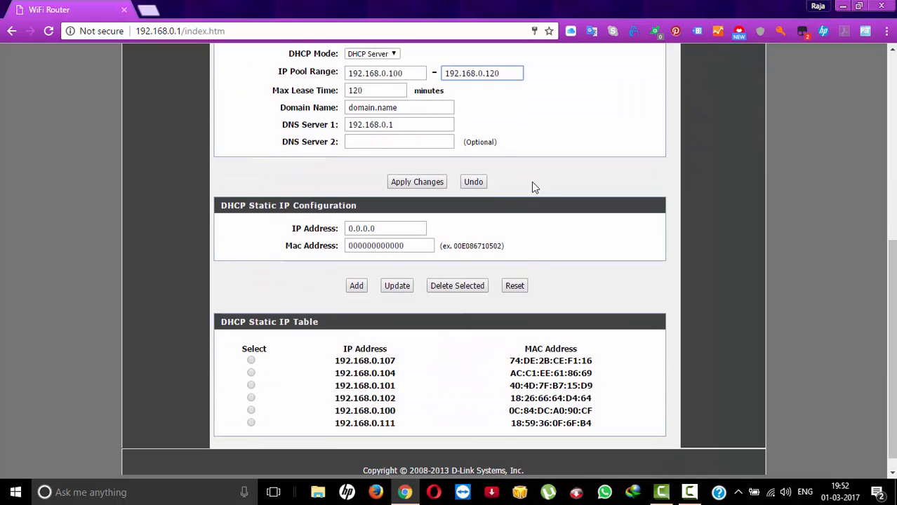
{"action": "scroll", "coordinate": [532, 182], "scroll_direction": "up", "scroll_amount": 2}
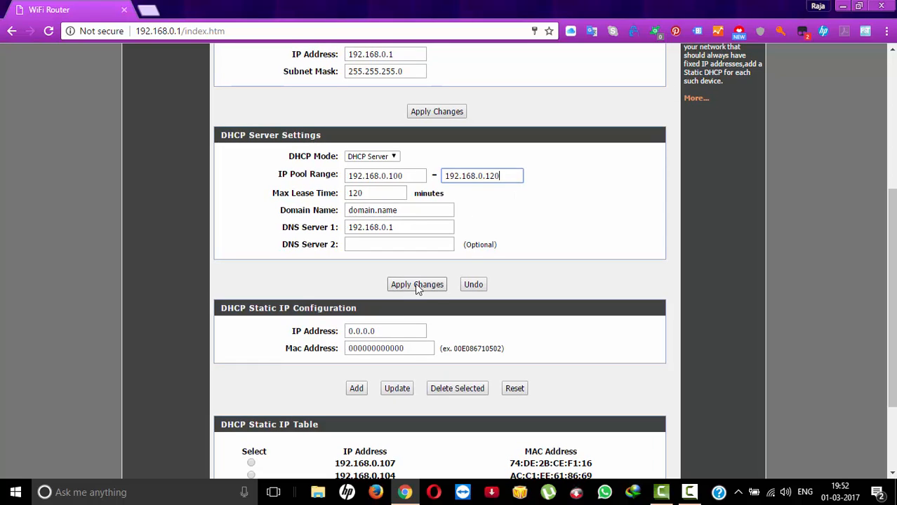
{"action": "left_click", "coordinate": [561, 257]}
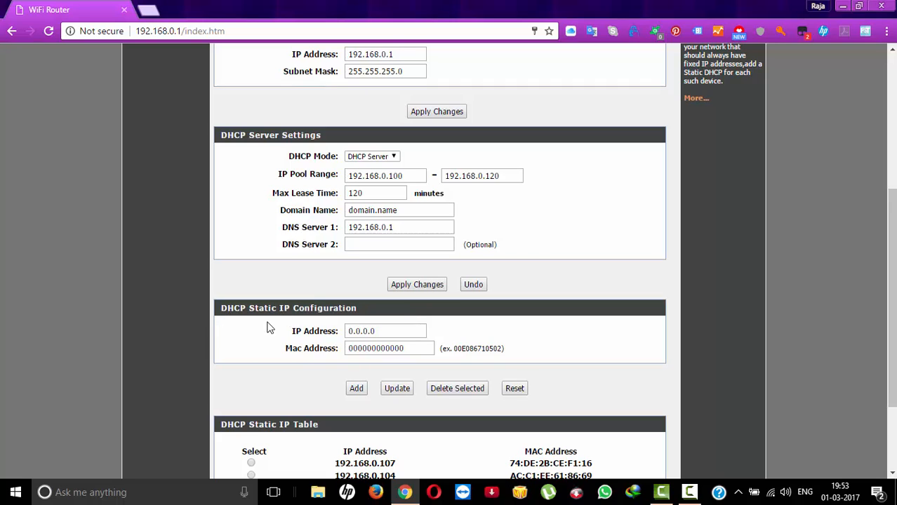
Enter 192.168.0.100 as the IP address in the DHCP static IP configuration
{"action": "left_click_drag", "start_coordinate": [249, 308], "coordinate": [277, 309]}
{"action": "left_click", "coordinate": [276, 312]}
{"action": "left_click", "coordinate": [400, 334]}
{"action": "key", "text": "ctrl+a"}
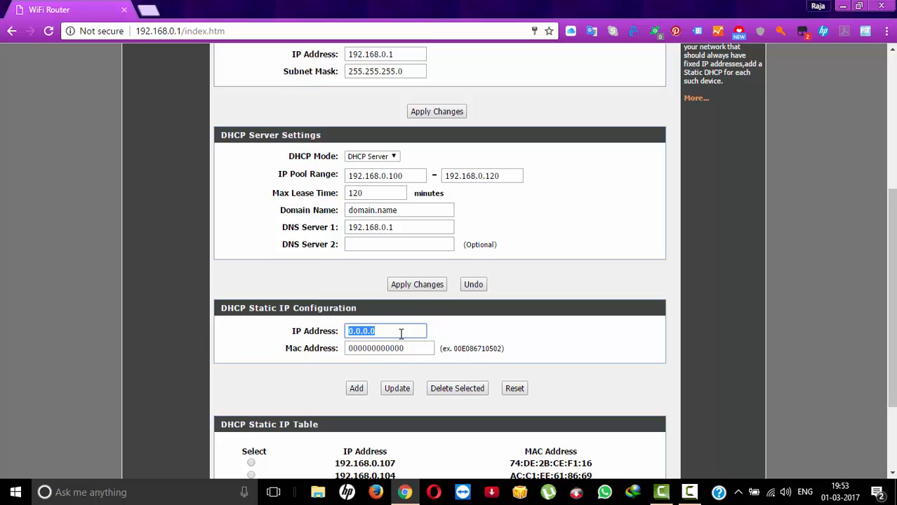
{"action": "type", "text": "192."}
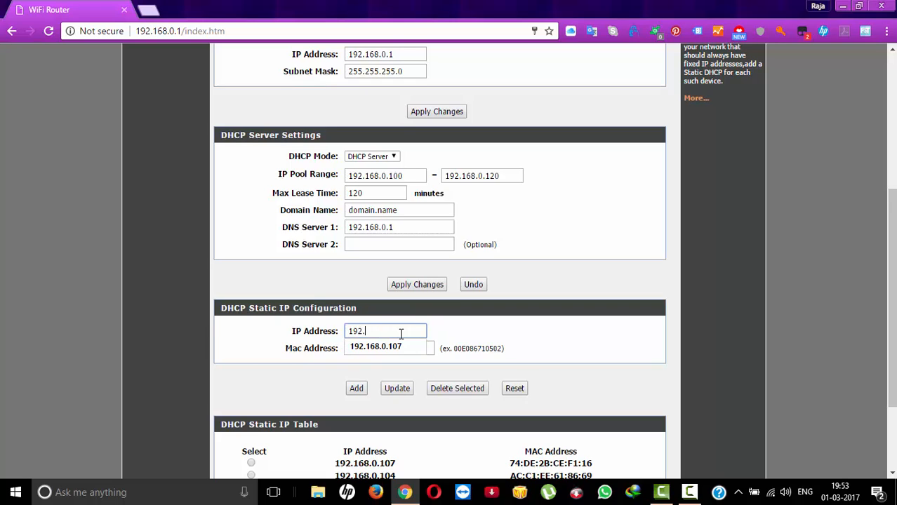
{"action": "type", "text": "168.0.100"}
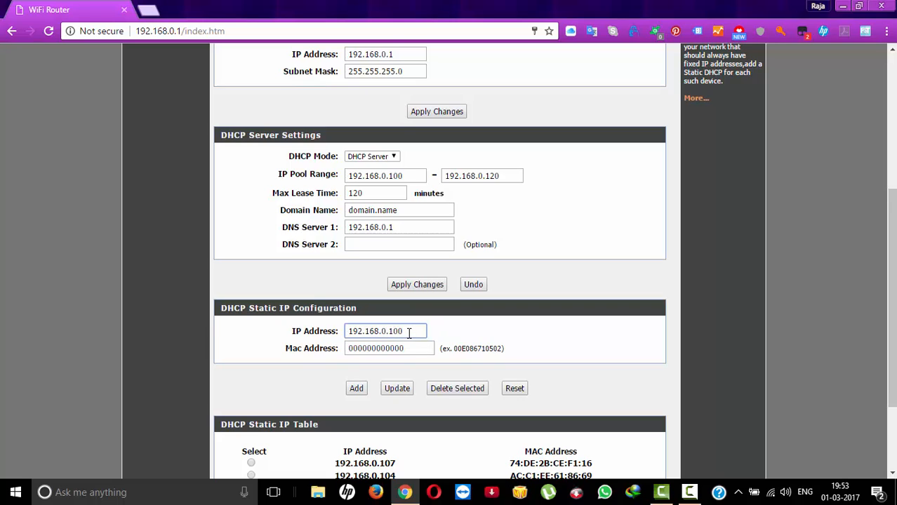
Replace the MAC address in the DHCP static IP configuration with the saved entry 74DE2BCEF116
{"action": "left_click", "coordinate": [414, 347]}
{"action": "double_click", "coordinate": [414, 348]}
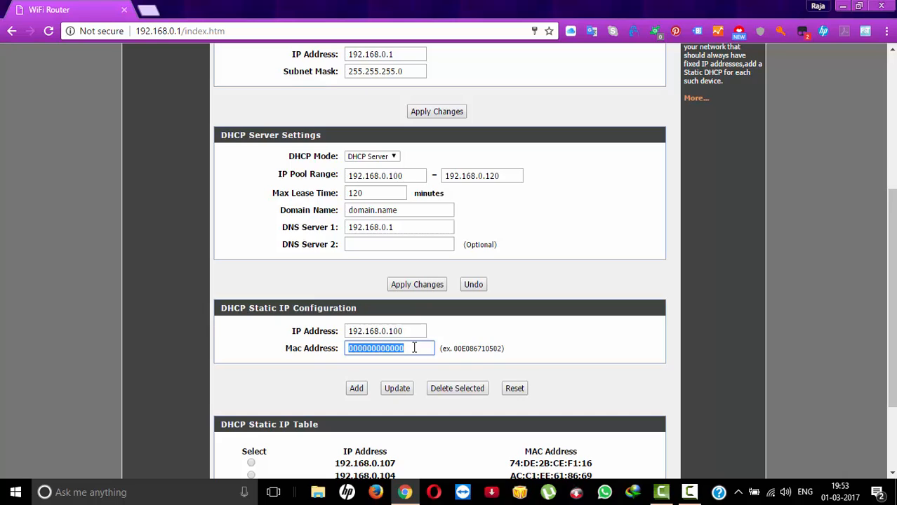
{"action": "key", "text": "BackSpace"}
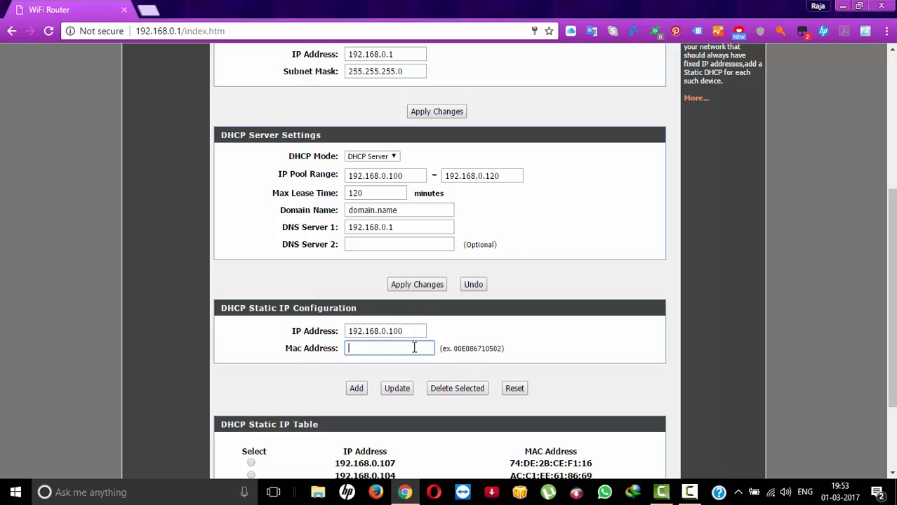
{"action": "left_click", "coordinate": [414, 347]}
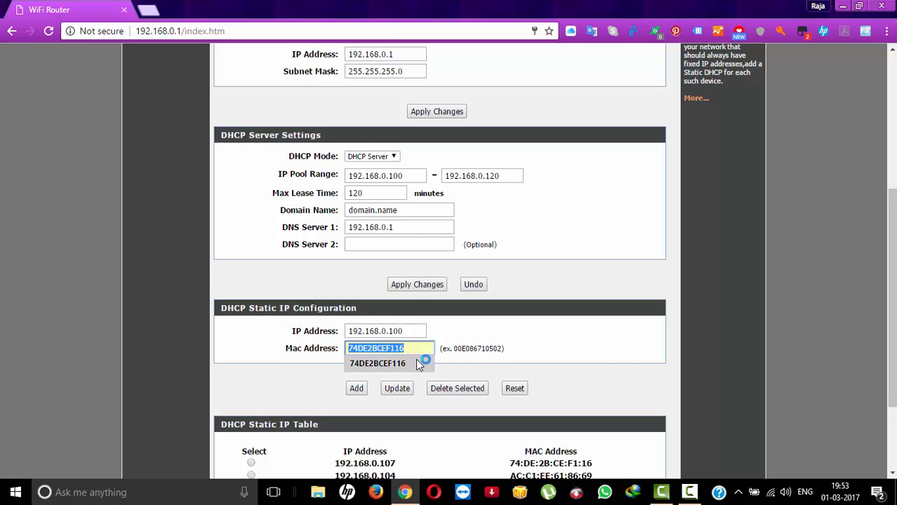
{"action": "left_click", "coordinate": [416, 360]}
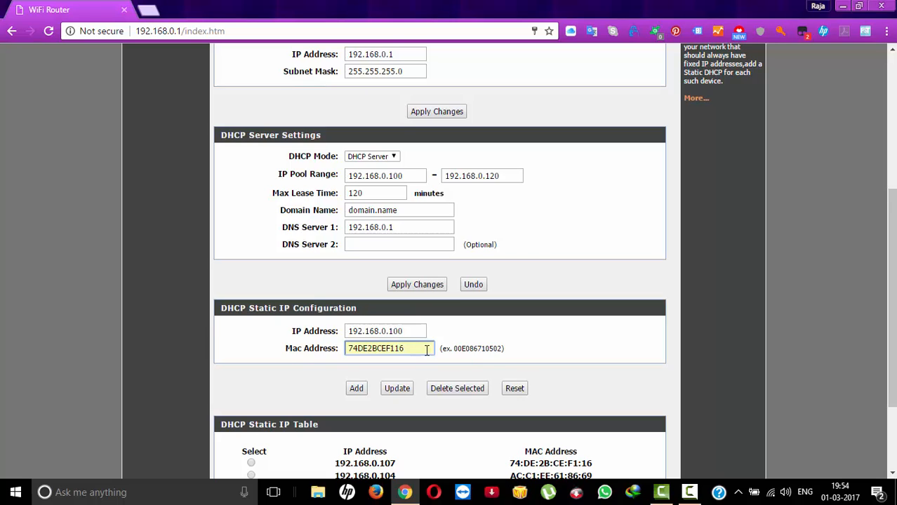
Look up the computer's MAC address in the Windows Wi-Fi hardware properties, copy the properties, and return to the router page
{"action": "left_click", "coordinate": [877, 495]}
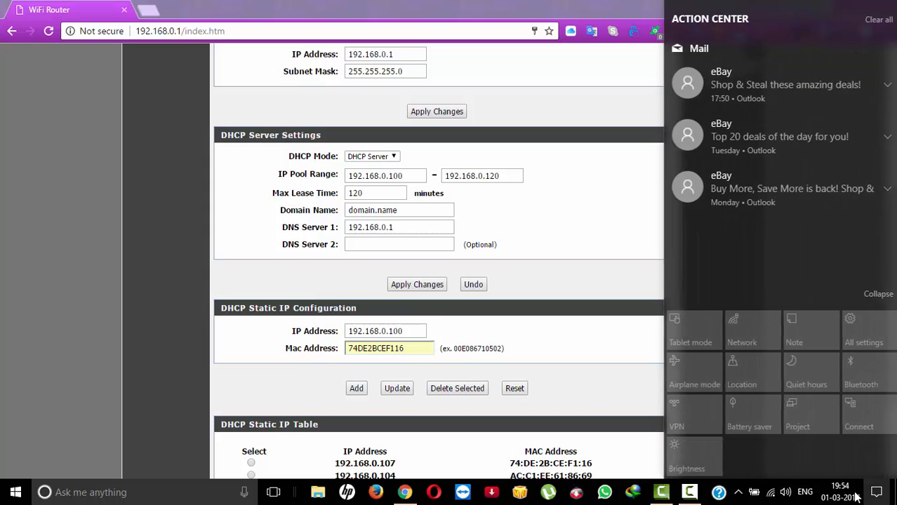
{"action": "left_click", "coordinate": [771, 496]}
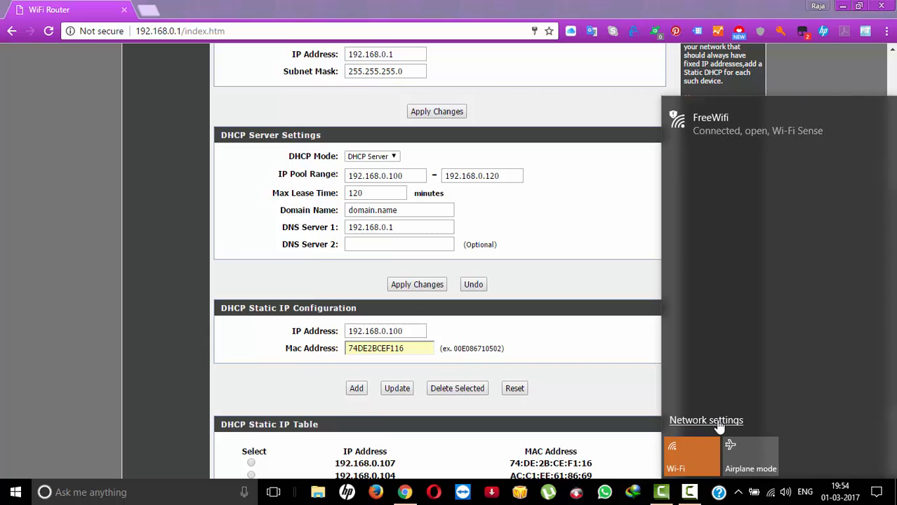
{"action": "left_click", "coordinate": [719, 423]}
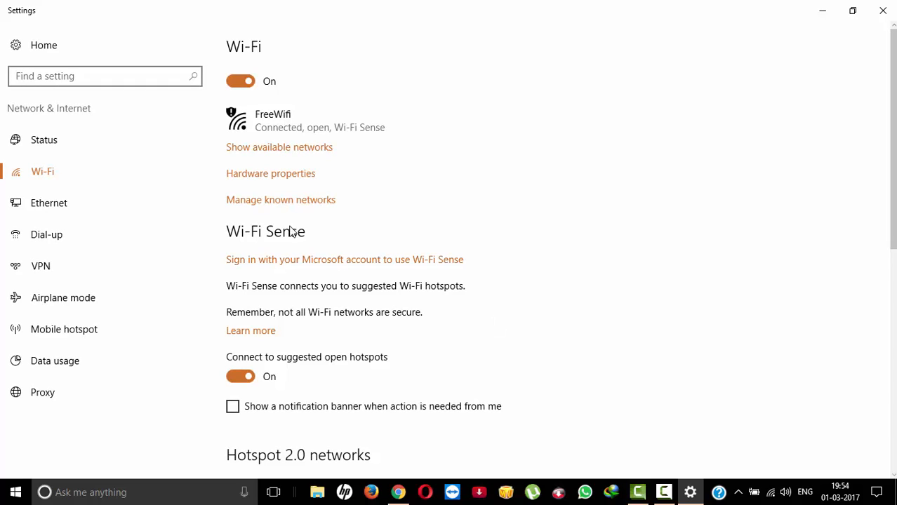
{"action": "left_click", "coordinate": [276, 177]}
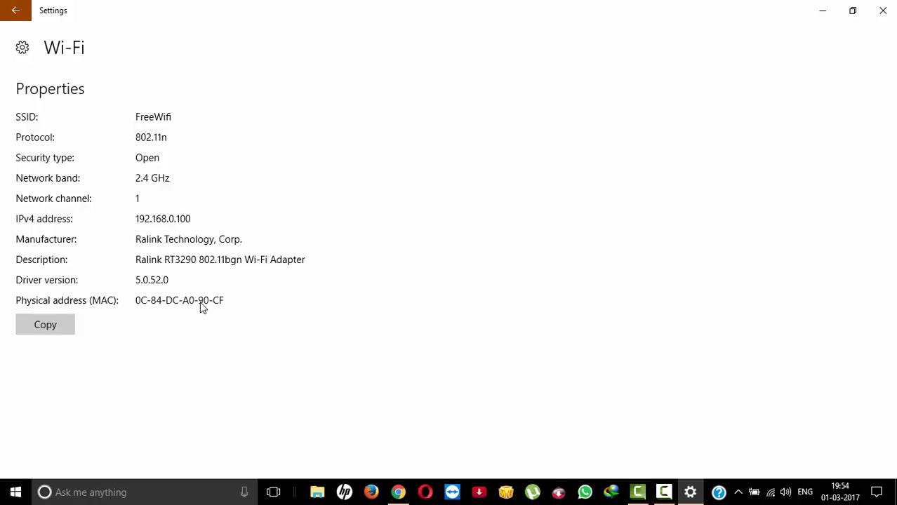
{"action": "left_click", "coordinate": [48, 327]}
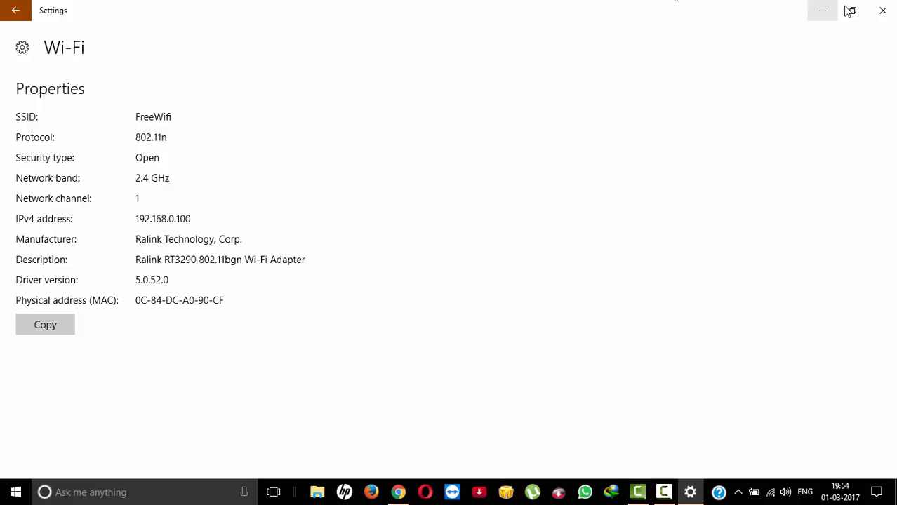
{"action": "left_click", "coordinate": [885, 13]}
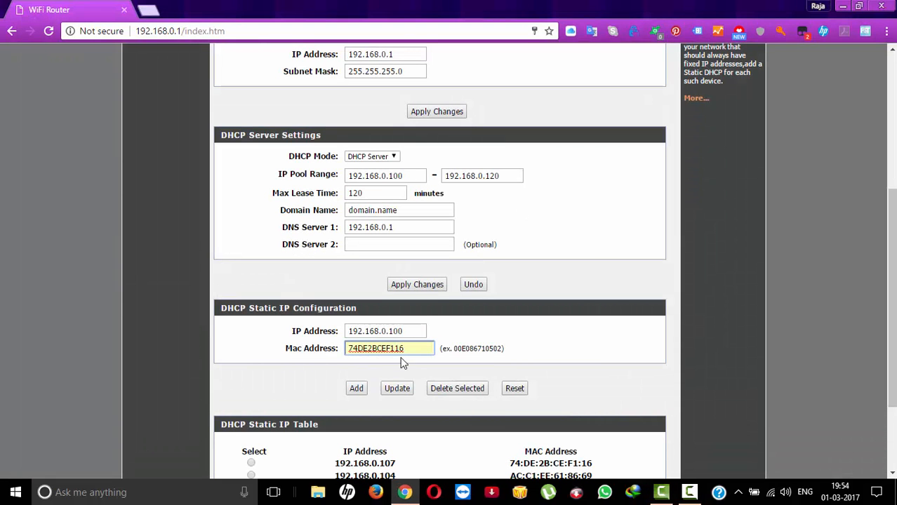
Clear the static entry's MAC address and fill in the saved 74DE2BCEF116 again
{"action": "double_click", "coordinate": [406, 346]}
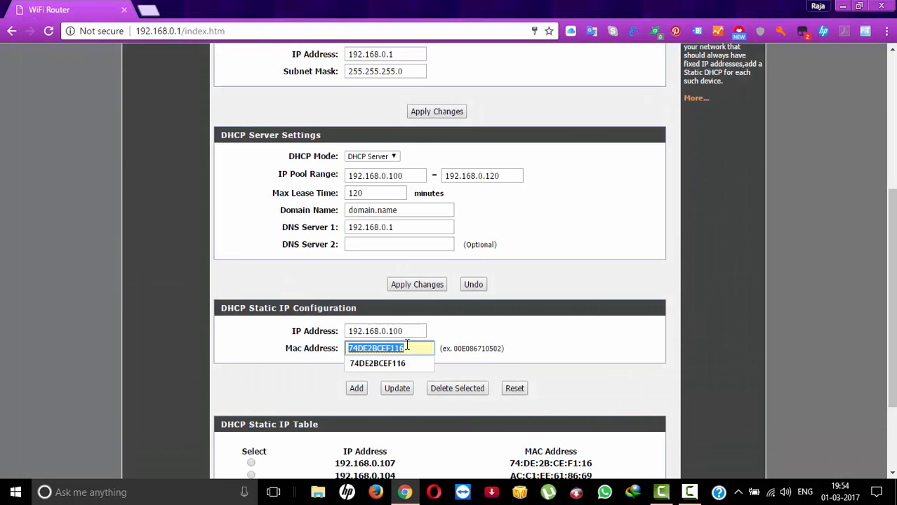
{"action": "key", "text": "BackSpace"}
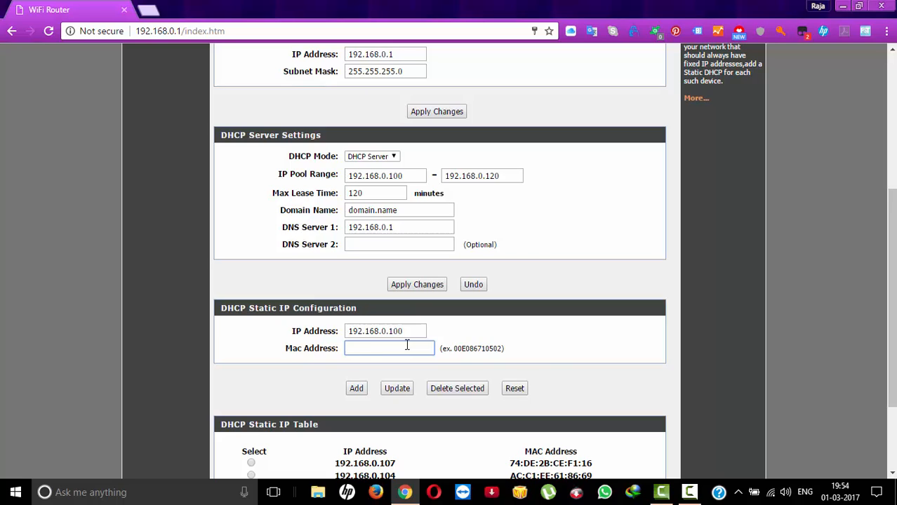
{"action": "left_click", "coordinate": [554, 352]}
{"action": "left_click", "coordinate": [401, 348]}
{"action": "left_click", "coordinate": [405, 367]}
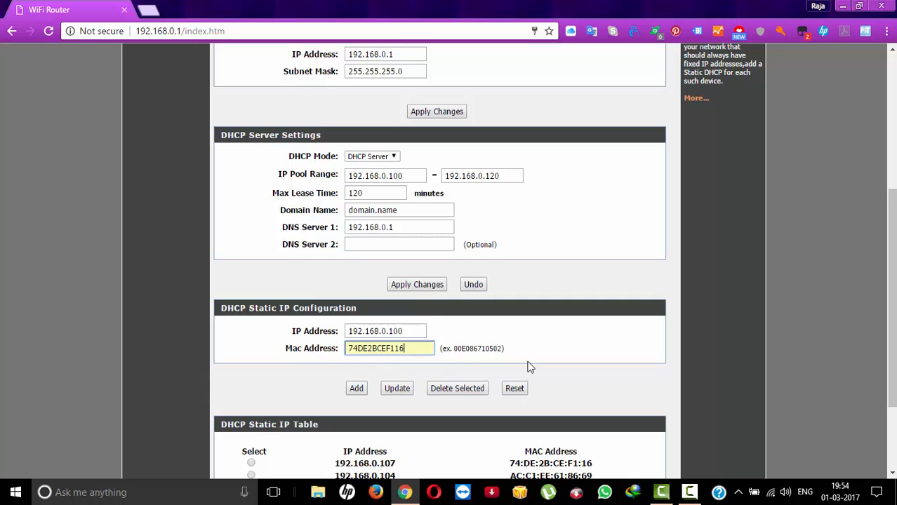
Select the 192.168.0.100 entry in the DHCP Static IP Table to load its addresses for editing
{"action": "scroll", "coordinate": [530, 367], "scroll_direction": "down", "scroll_amount": 1}
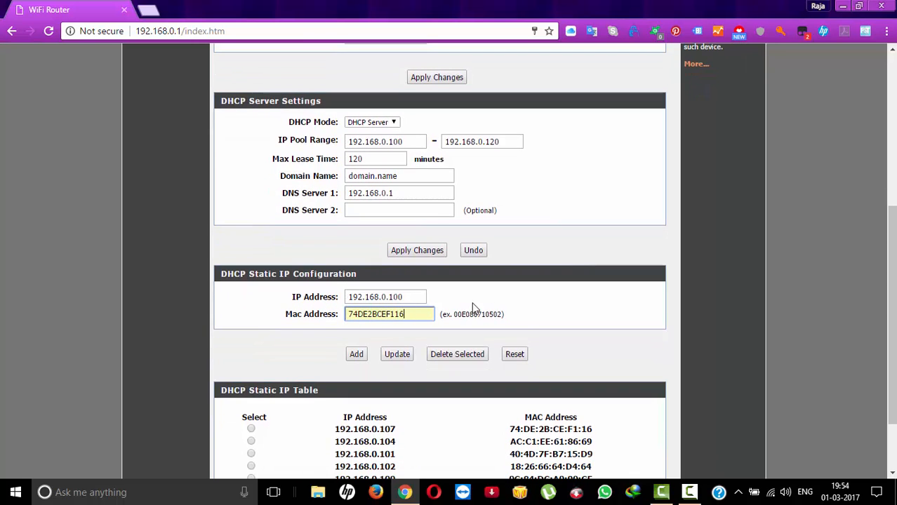
{"action": "scroll", "coordinate": [528, 308], "scroll_direction": "down", "scroll_amount": 2}
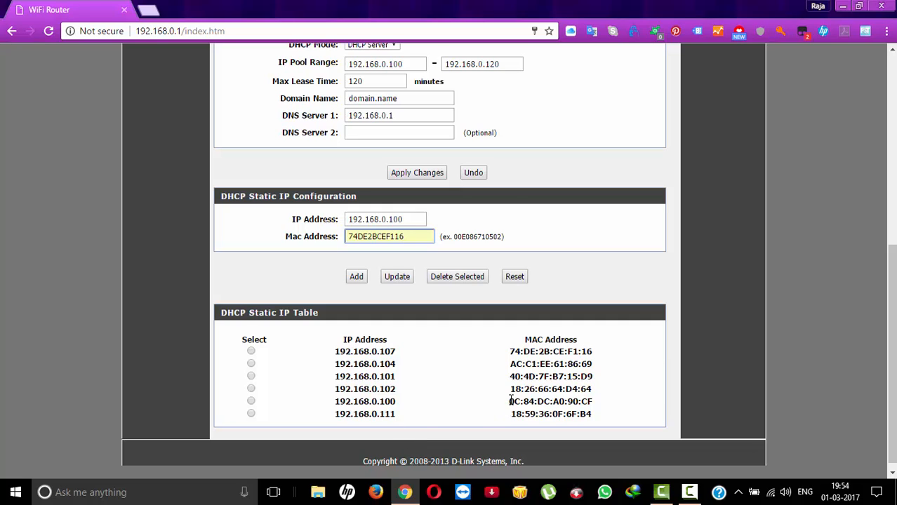
{"action": "mouse_move", "coordinate": [508, 401]}
{"action": "left_mouse_down"}
{"action": "mouse_move", "coordinate": [594, 413]}
{"action": "mouse_move", "coordinate": [615, 401]}
{"action": "mouse_move", "coordinate": [508, 404]}
{"action": "left_mouse_up"}
{"action": "left_click", "coordinate": [592, 402], "text": "shift"}
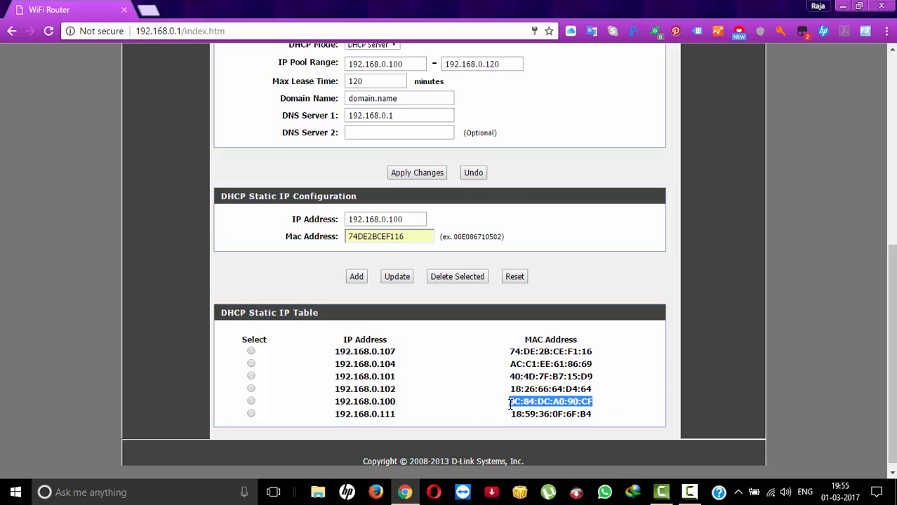
{"action": "left_click", "coordinate": [251, 402]}
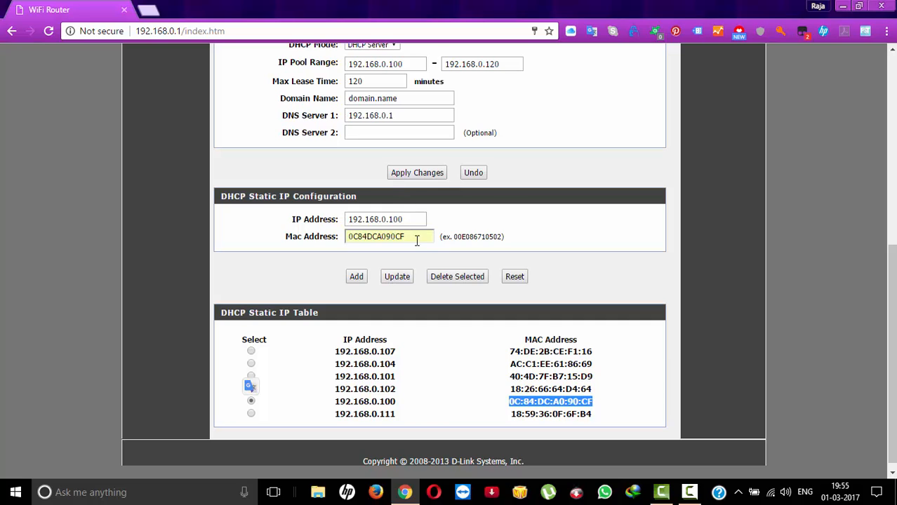
Try 192.168.0.101 as the selected static entry's IP address, and cut it back to 192.168.0
{"action": "left_click", "coordinate": [410, 219]}
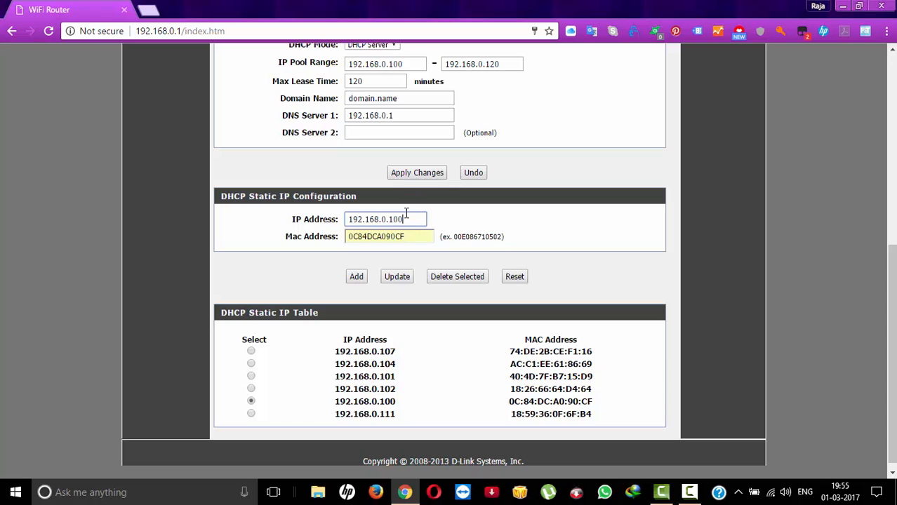
{"action": "key", "text": "BackSpace"}
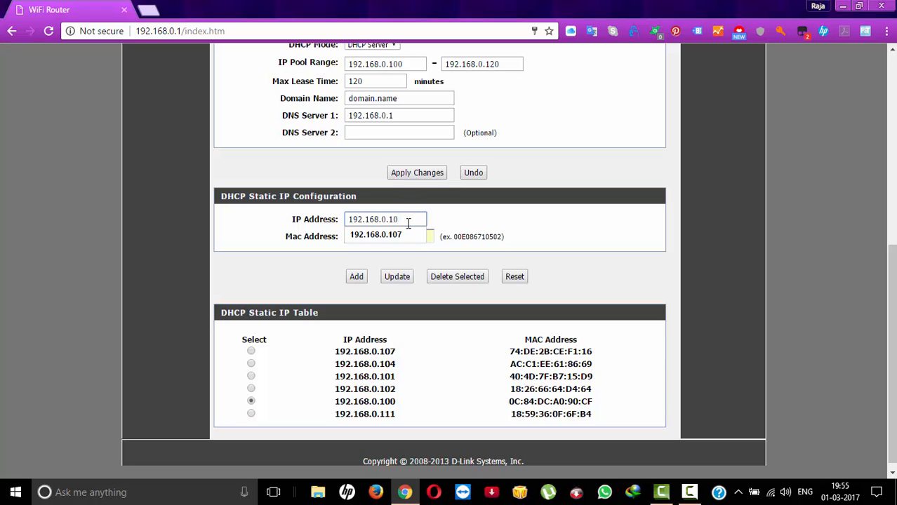
{"action": "type", "text": "1"}
{"action": "key", "text": "BackSpace"}
{"action": "key", "text": "BackSpace"}
{"action": "key", "text": "BackSpace"}
{"action": "key", "text": "BackSpace"}
Review the addresses in the DHCP Static IP Table and look over the rest of the Local Network page
{"action": "left_click_drag", "start_coordinate": [511, 351], "coordinate": [614, 418]}
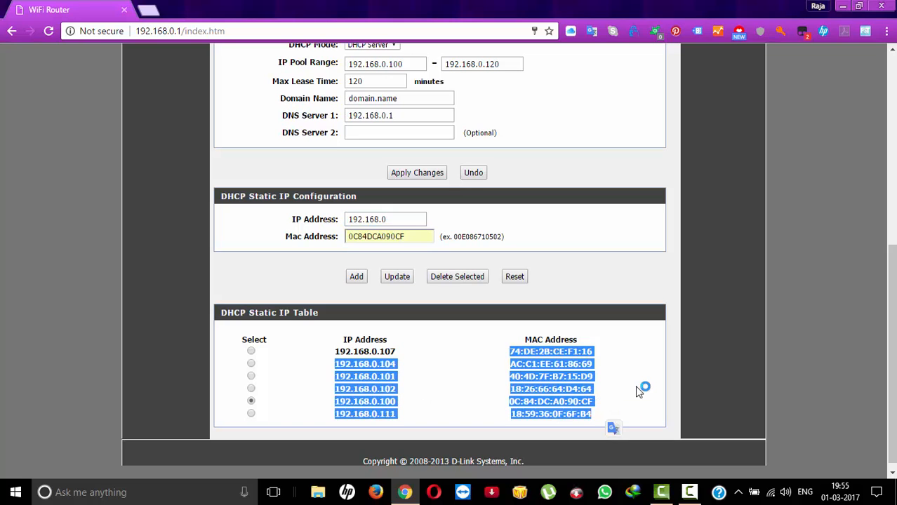
{"action": "left_click", "coordinate": [639, 392]}
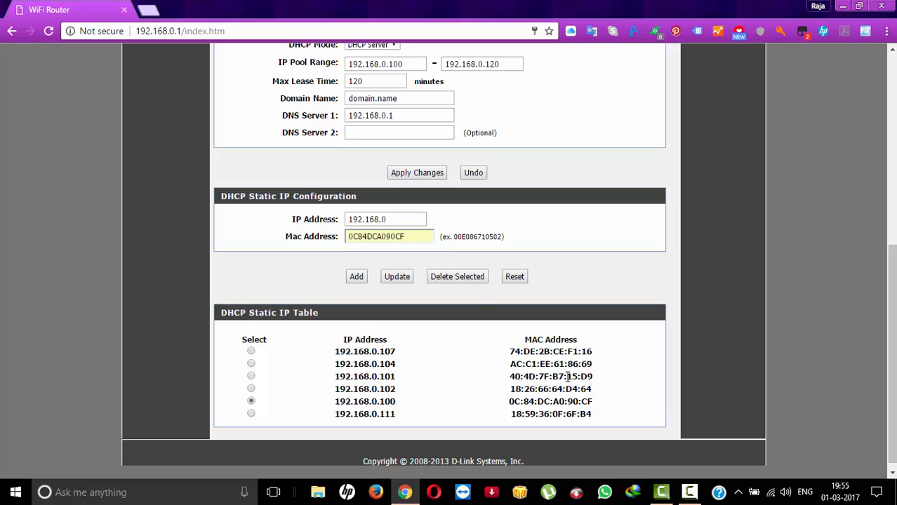
{"action": "scroll", "coordinate": [577, 262], "scroll_direction": "up", "scroll_amount": 5}
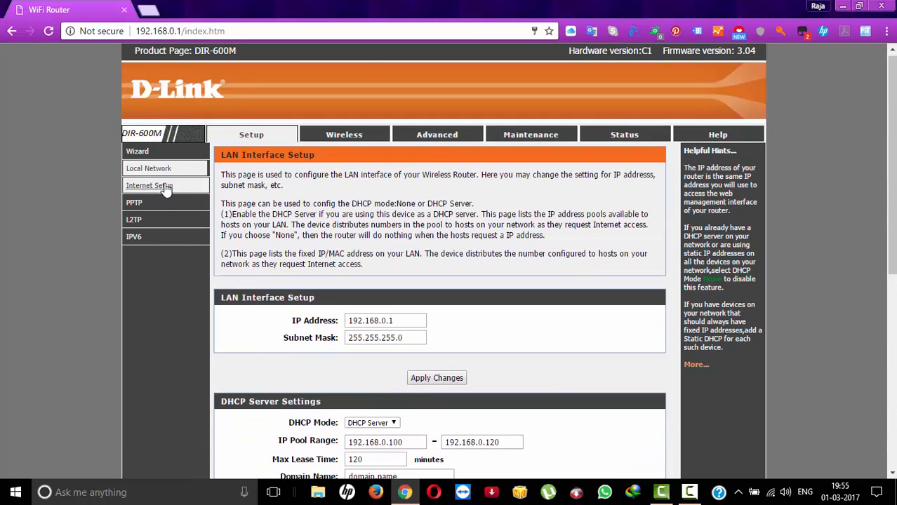
{"action": "scroll", "coordinate": [375, 361], "scroll_direction": "down", "scroll_amount": 4}
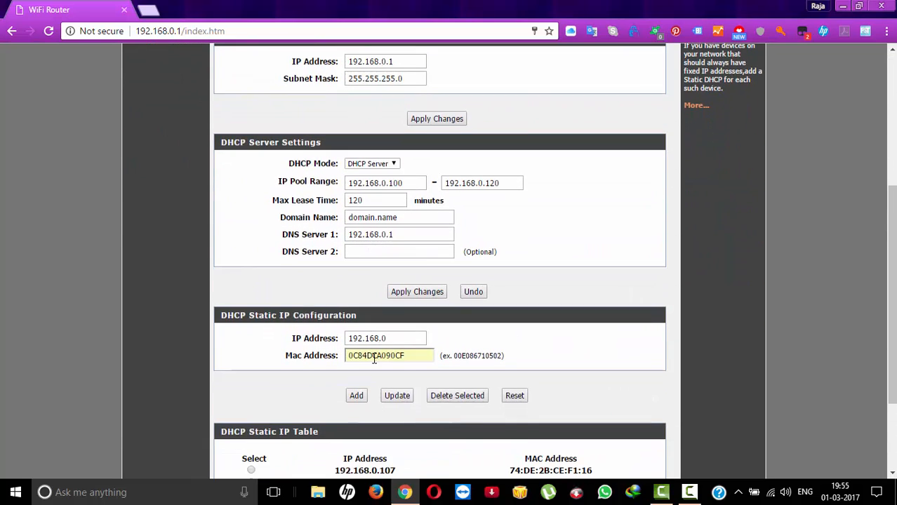
{"action": "scroll", "coordinate": [375, 359], "scroll_direction": "down", "scroll_amount": 2}
{"action": "scroll", "coordinate": [374, 359], "scroll_direction": "up", "scroll_amount": 6}
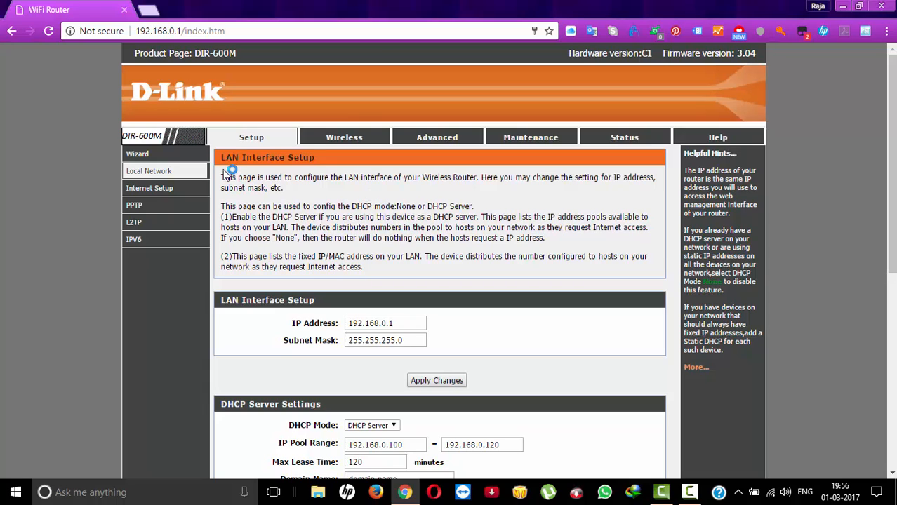
Read through the LAN Interface Setup description of the IP address, DHCP mode and fixed IP/MAC settings
{"action": "left_click_drag", "start_coordinate": [222, 179], "coordinate": [423, 268]}
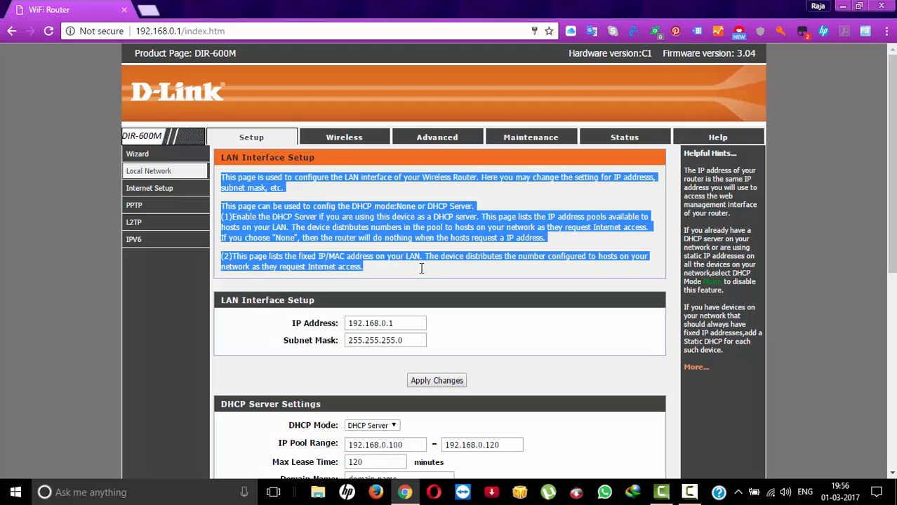
{"action": "left_click", "coordinate": [421, 274]}
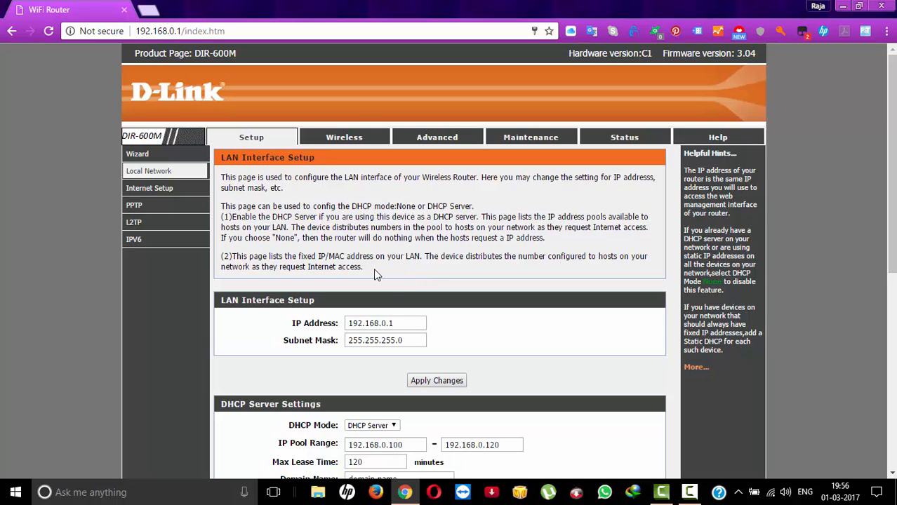
{"action": "left_click_drag", "start_coordinate": [307, 238], "coordinate": [220, 174]}
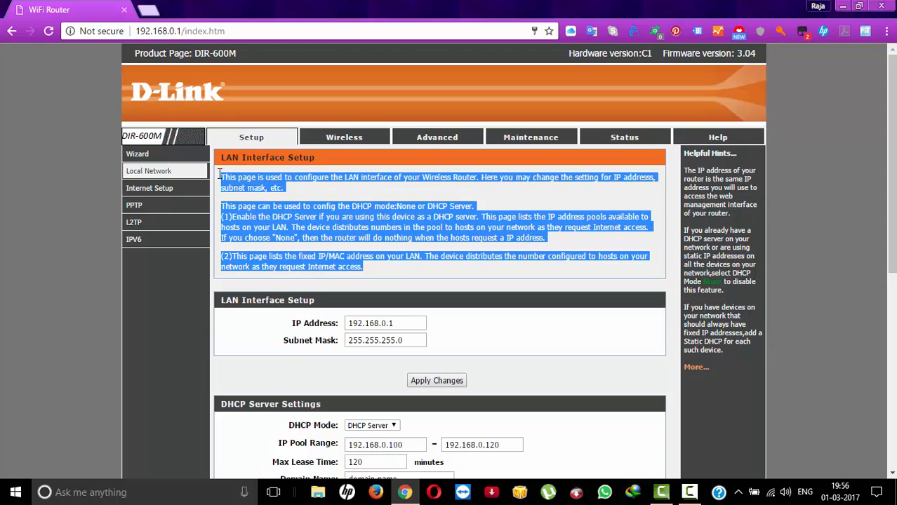
{"action": "left_click", "coordinate": [335, 193]}
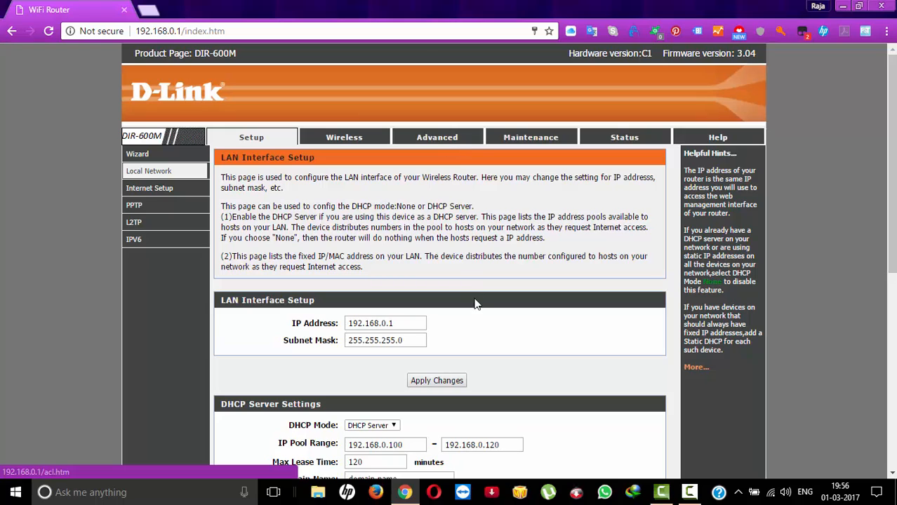
Look over the WAN ACL Configuration, Easy Setup and Wireless Basics pages of the router
{"action": "left_click", "coordinate": [447, 149]}
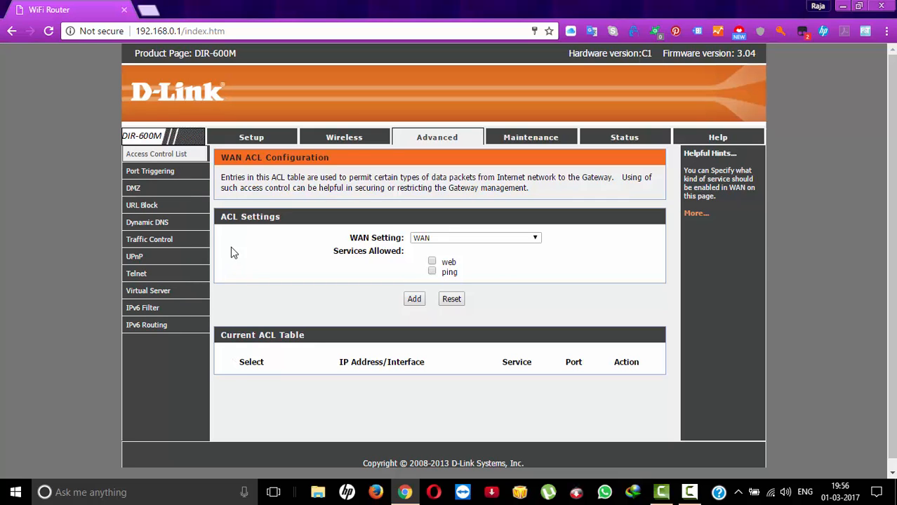
{"action": "left_click", "coordinate": [338, 141]}
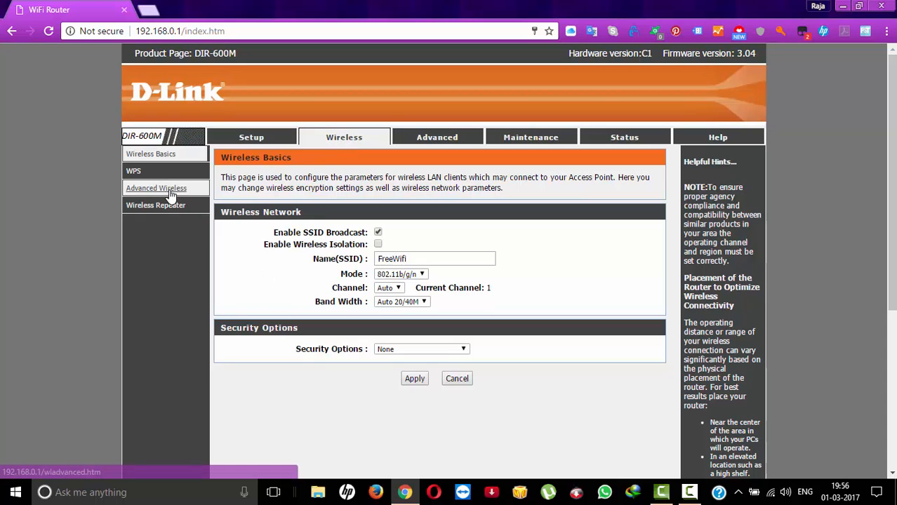
{"action": "left_click", "coordinate": [256, 139]}
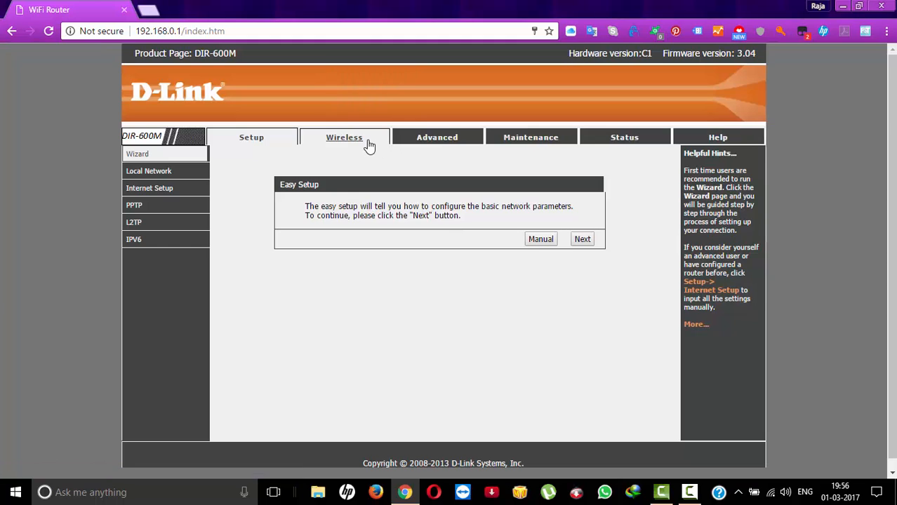
{"action": "left_click", "coordinate": [369, 145]}
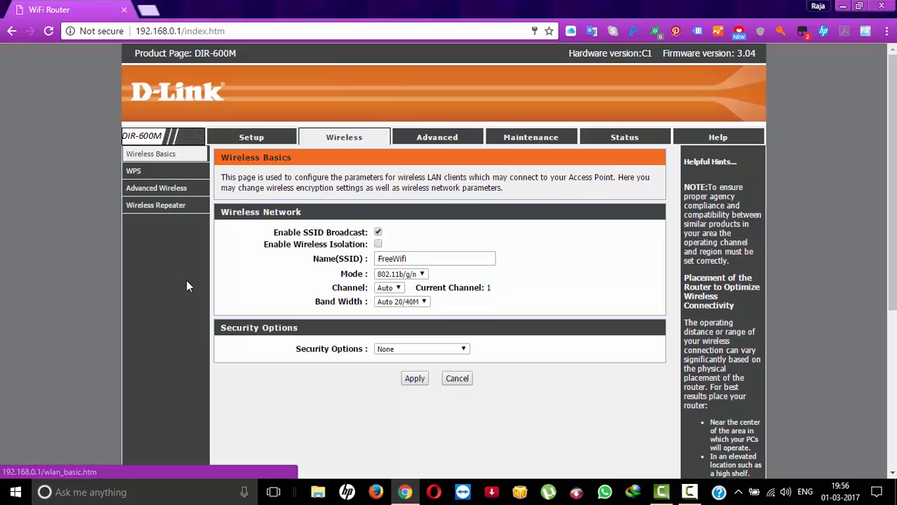
Open the Access Control List setup from the router's advanced wireless settings
{"action": "left_click", "coordinate": [174, 189]}
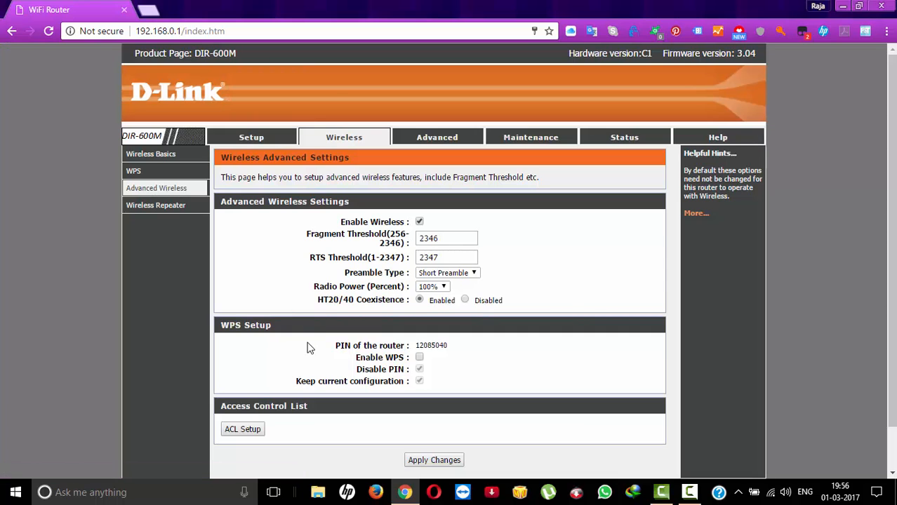
{"action": "scroll", "coordinate": [310, 349], "scroll_direction": "down", "scroll_amount": 1}
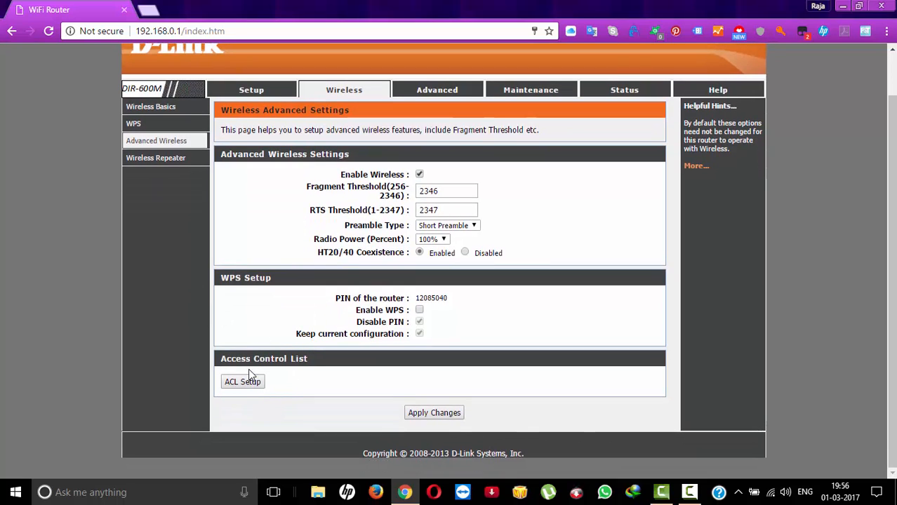
{"action": "left_click_drag", "start_coordinate": [223, 361], "coordinate": [317, 363]}
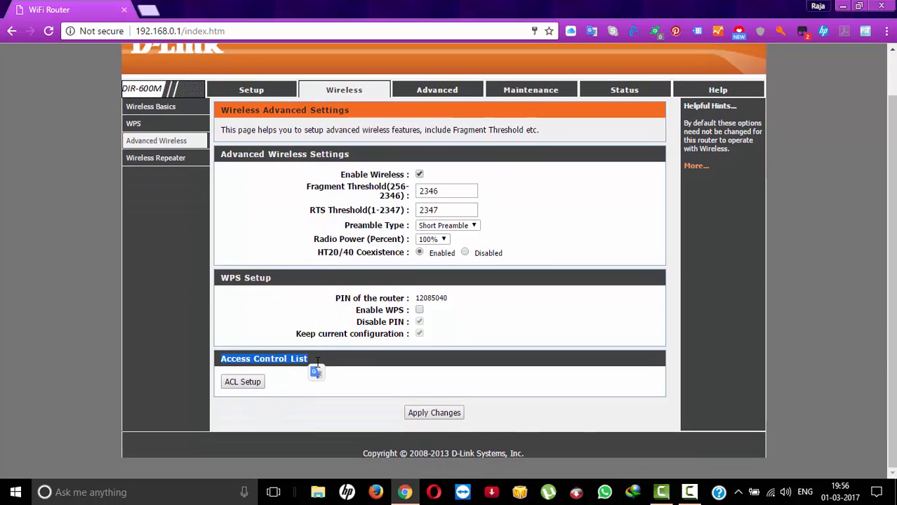
{"action": "left_click", "coordinate": [250, 384]}
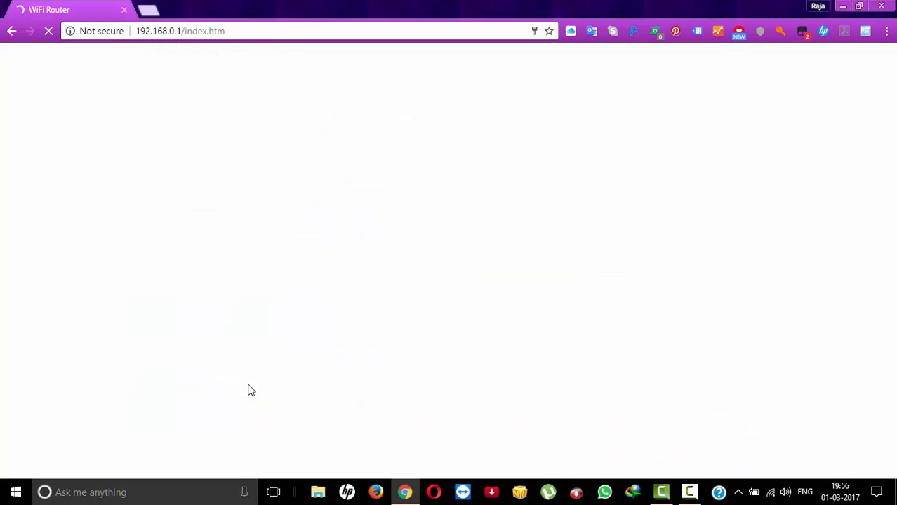
{"action": "scroll", "coordinate": [296, 331], "scroll_direction": "down", "scroll_amount": 1}
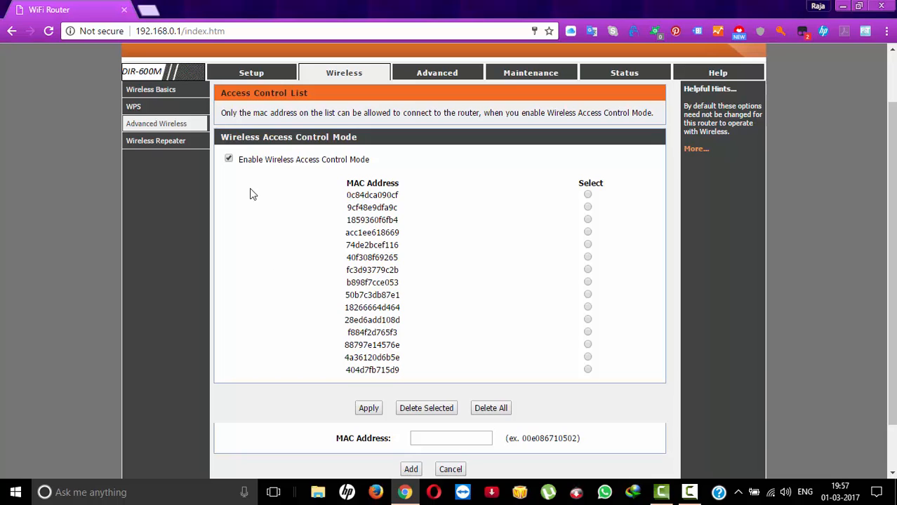
Toggle Wireless Access Control Mode off and on, and leave it switched off
{"action": "left_click", "coordinate": [228, 160]}
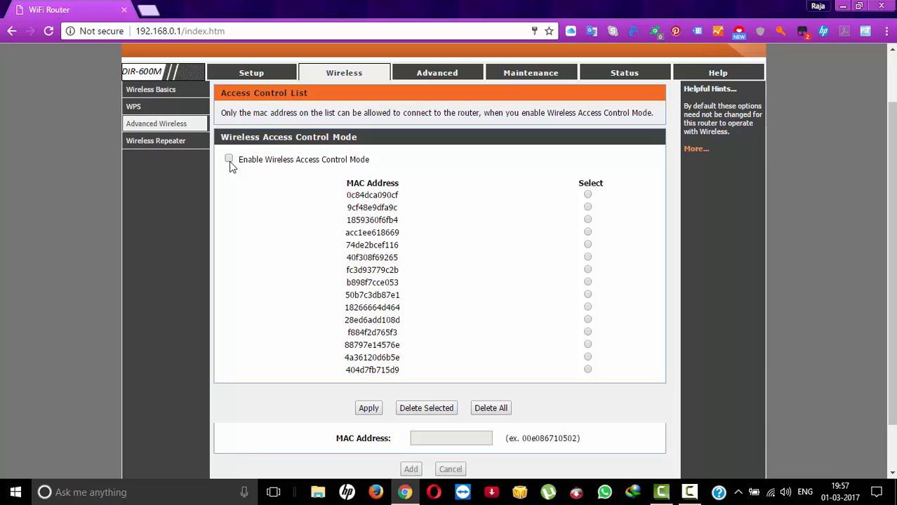
{"action": "left_click", "coordinate": [229, 160]}
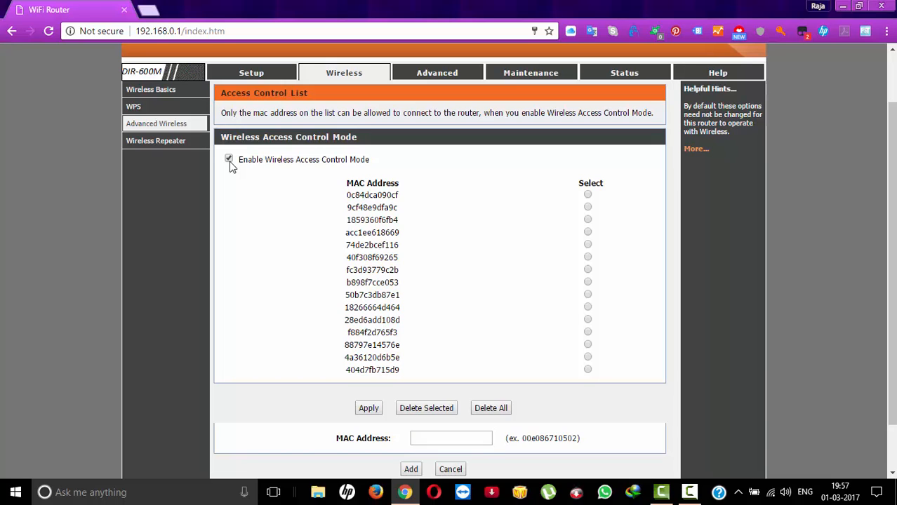
{"action": "left_click", "coordinate": [228, 160]}
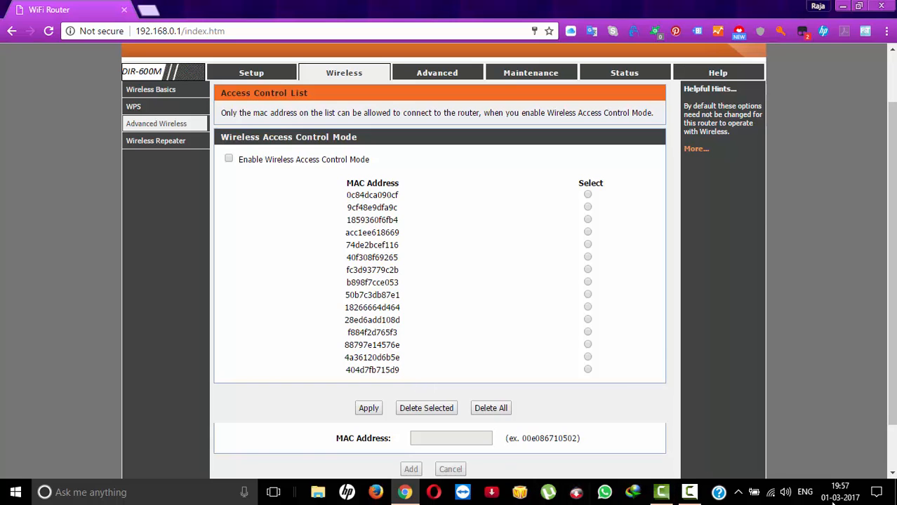
Check this computer's physical address in the Wi-Fi hardware properties of Windows Settings, and return to the router page
{"action": "left_click", "coordinate": [877, 492]}
{"action": "left_click", "coordinate": [770, 492]}
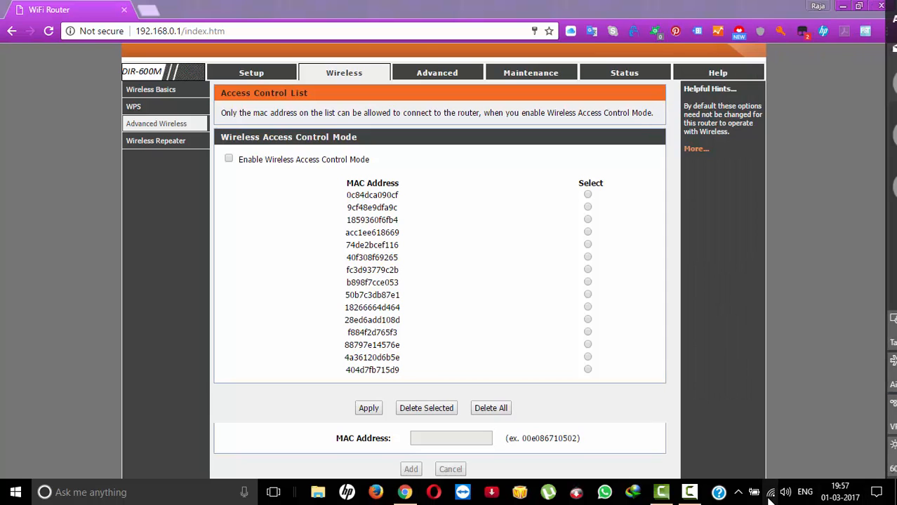
{"action": "left_click", "coordinate": [719, 421]}
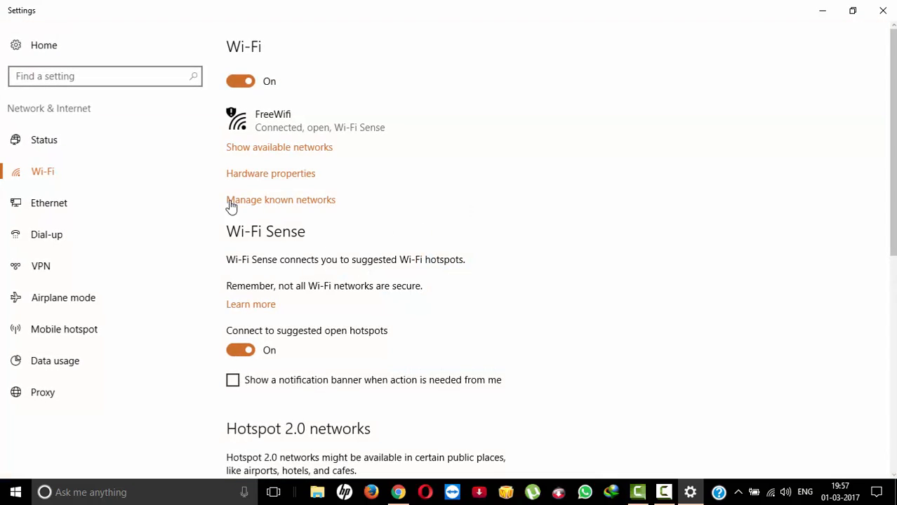
{"action": "left_click", "coordinate": [253, 175]}
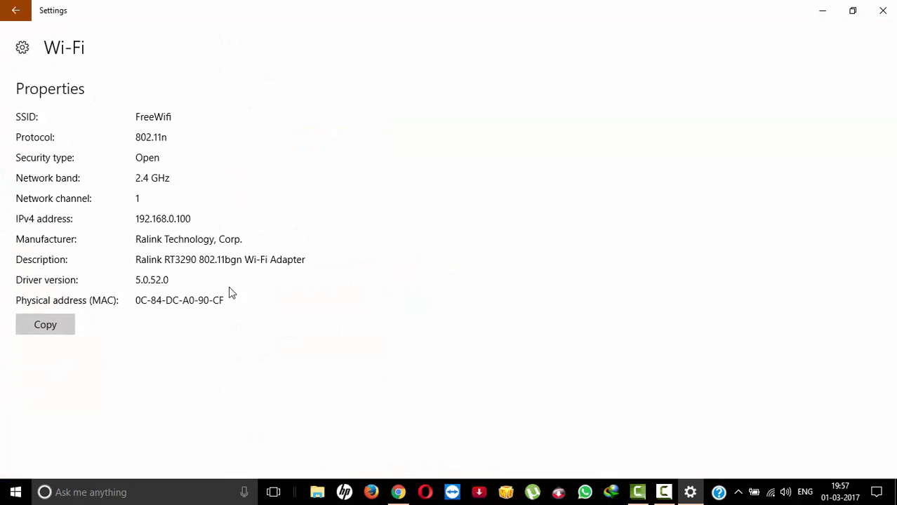
{"action": "left_click", "coordinate": [882, 10]}
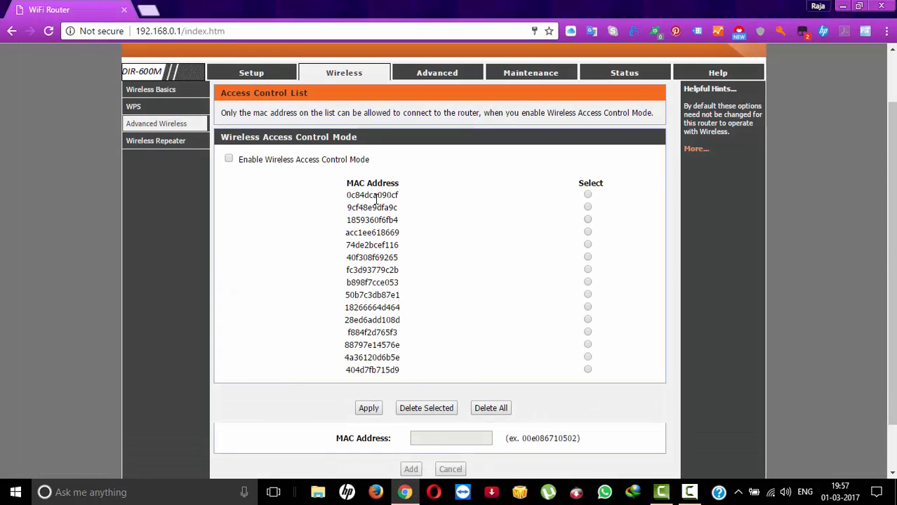
Enable Wireless Access Control Mode and look over the MAC address list and the entry field for adding an address
{"action": "scroll", "coordinate": [325, 349], "scroll_direction": "down", "scroll_amount": 1}
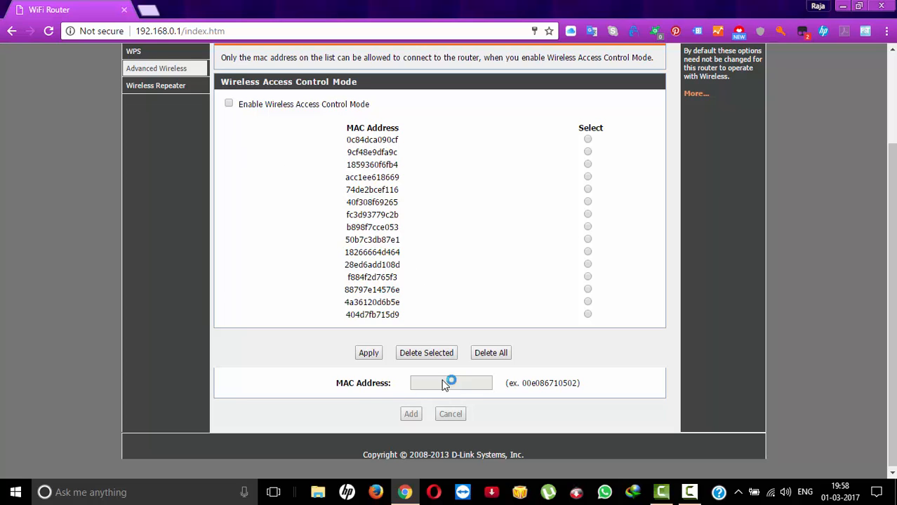
{"action": "scroll", "coordinate": [338, 191], "scroll_direction": "up", "scroll_amount": 1}
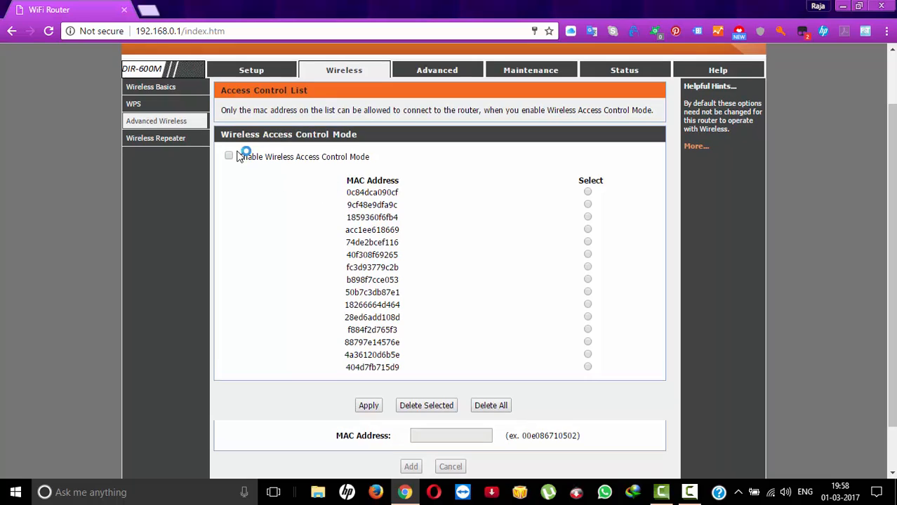
{"action": "left_click", "coordinate": [229, 157]}
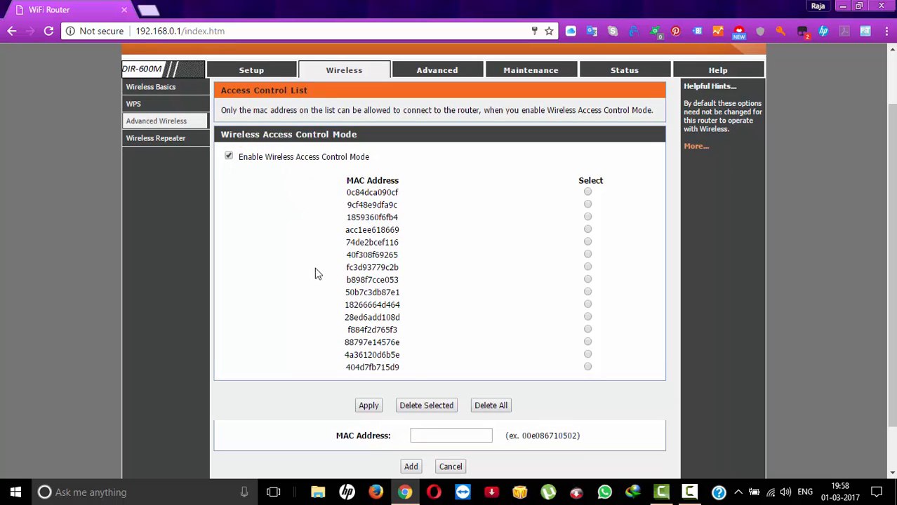
{"action": "left_click", "coordinate": [229, 156]}
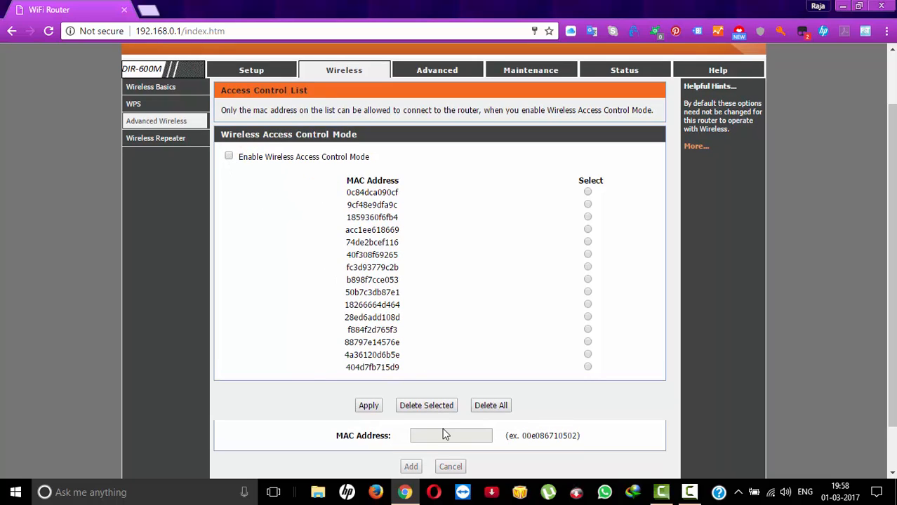
{"action": "left_click", "coordinate": [229, 156]}
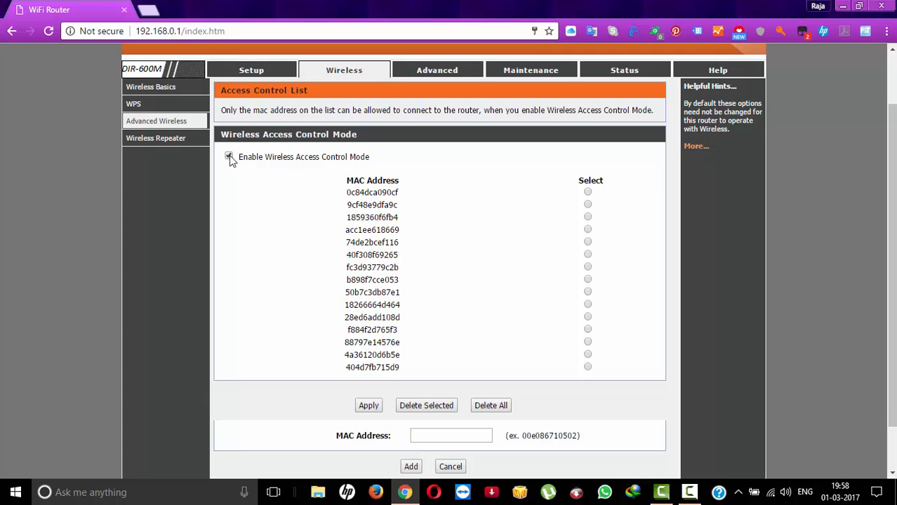
{"action": "scroll", "coordinate": [323, 308], "scroll_direction": "down", "scroll_amount": 1}
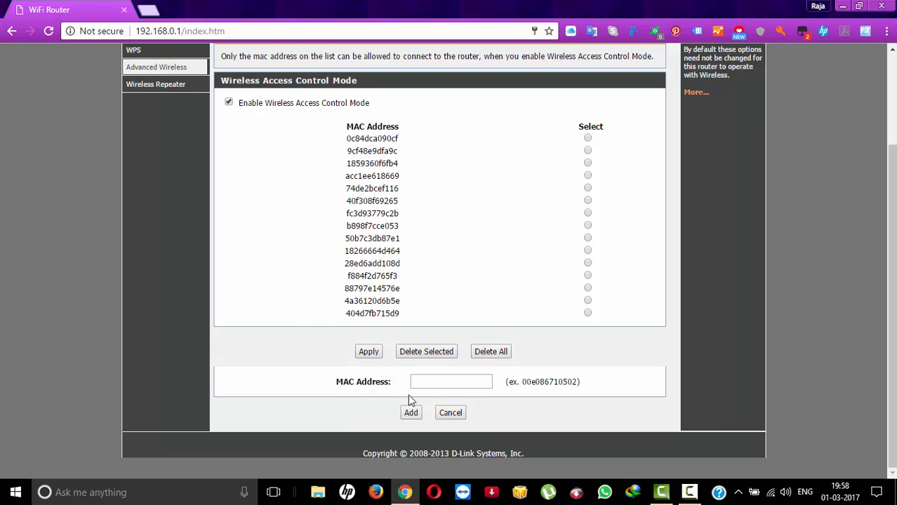
{"action": "scroll", "coordinate": [376, 238], "scroll_direction": "up", "scroll_amount": 1}
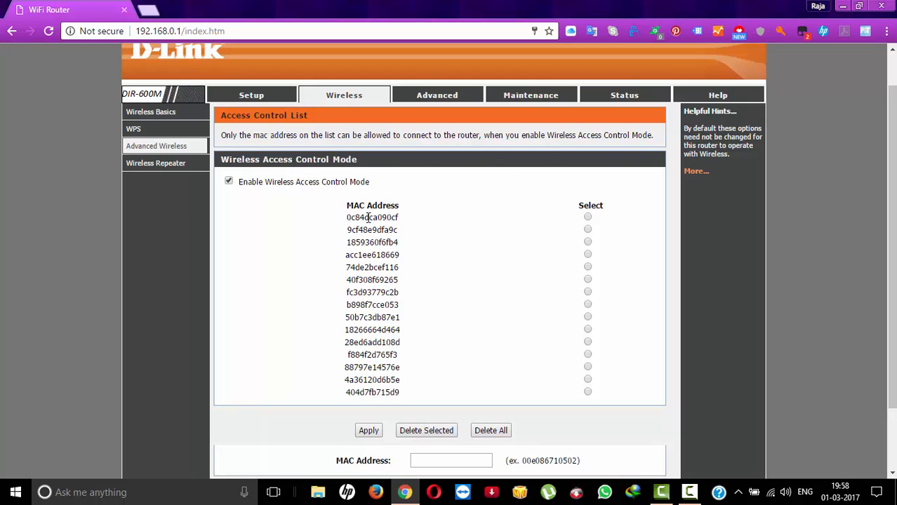
Examine the first two MAC addresses in the wireless access control list
{"action": "double_click", "coordinate": [364, 217]}
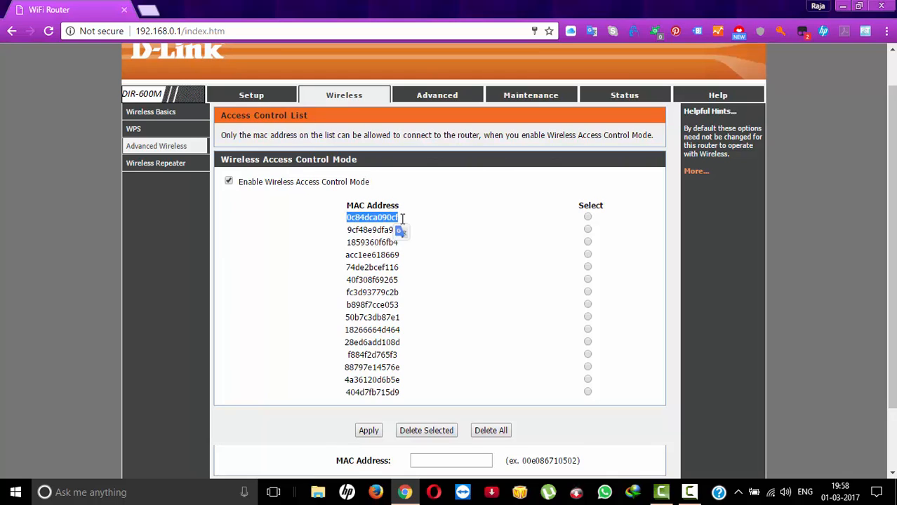
{"action": "left_click", "coordinate": [403, 220]}
{"action": "double_click", "coordinate": [359, 230]}
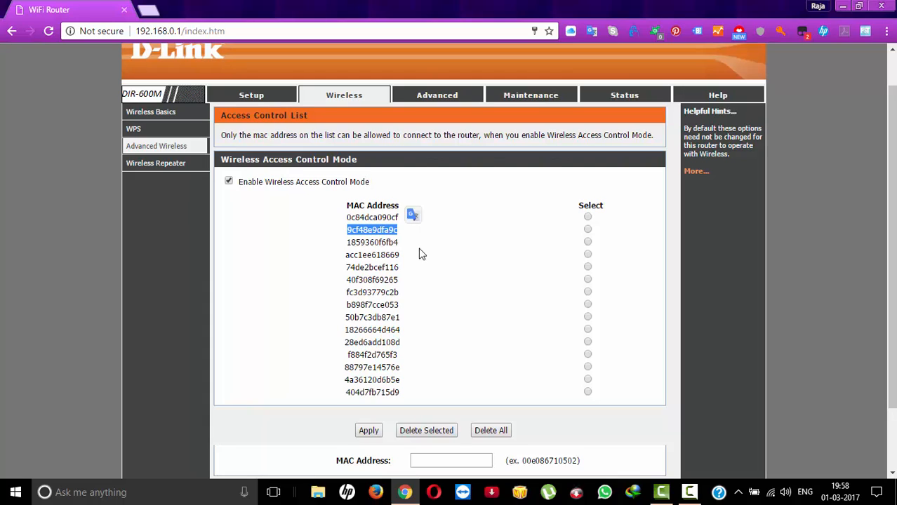
{"action": "left_click", "coordinate": [350, 292]}
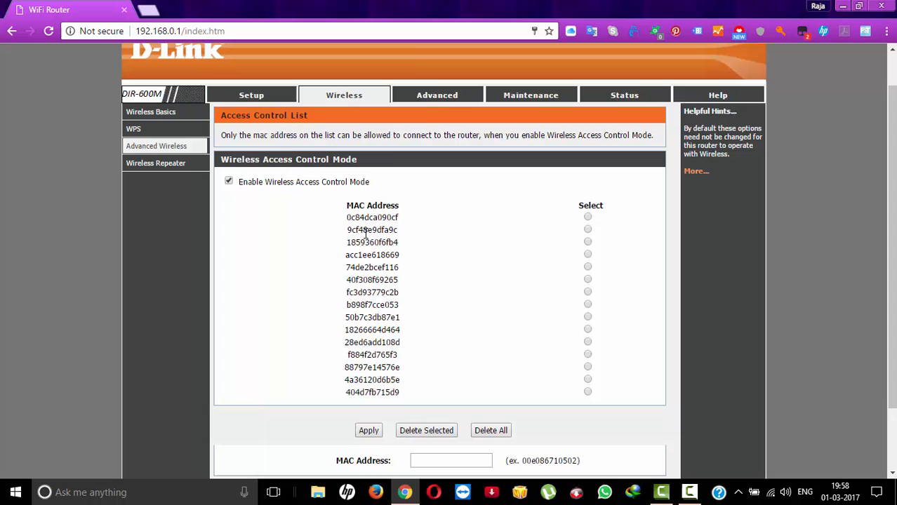
Open the advanced Traffic Control page and review its total bandwidth settings and QoS rules
{"action": "left_click", "coordinate": [447, 103]}
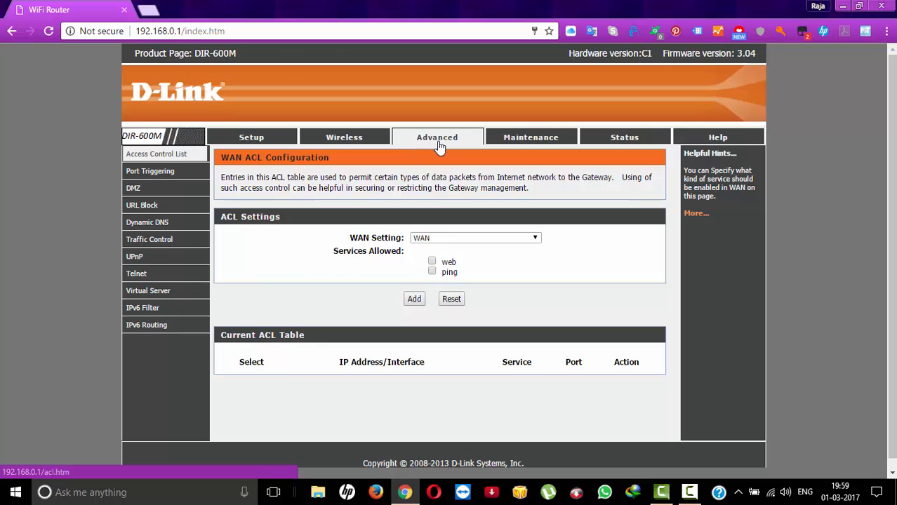
{"action": "left_click", "coordinate": [440, 146]}
{"action": "left_click", "coordinate": [155, 242]}
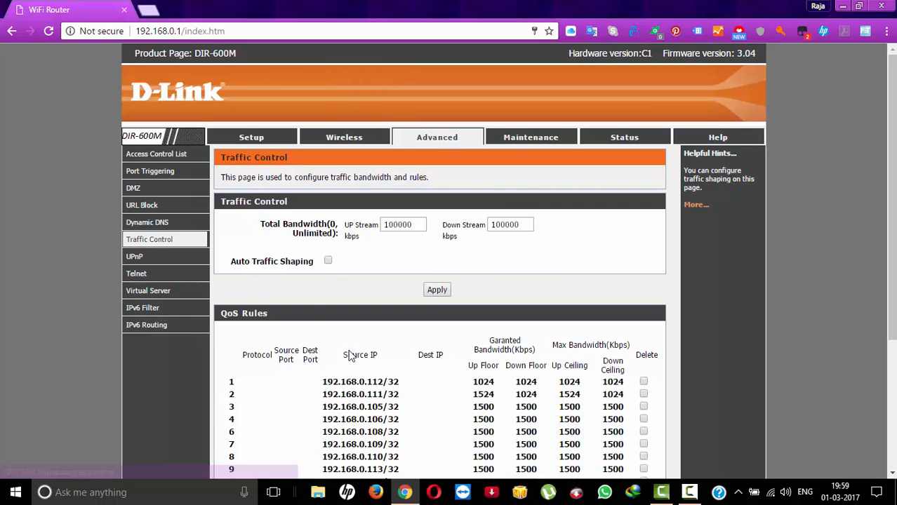
{"action": "scroll", "coordinate": [350, 350], "scroll_direction": "down", "scroll_amount": 1}
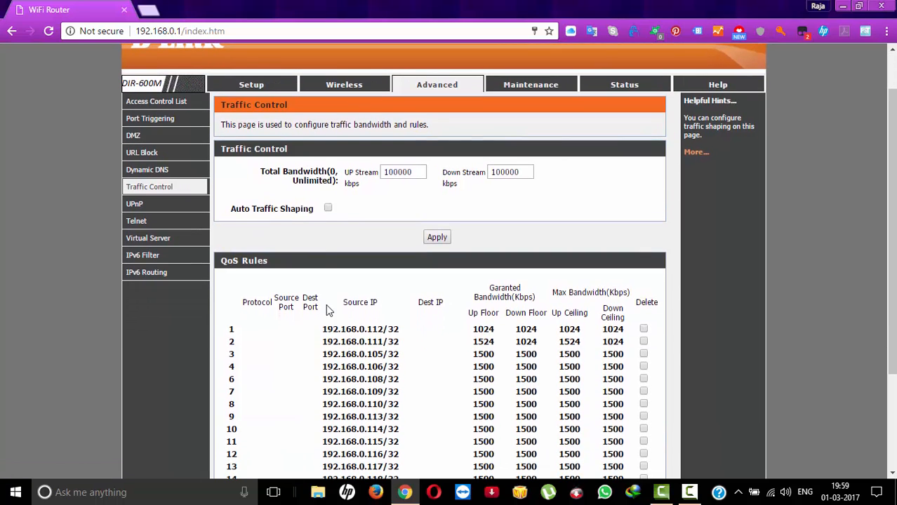
{"action": "scroll", "coordinate": [301, 164], "scroll_direction": "up", "scroll_amount": 1}
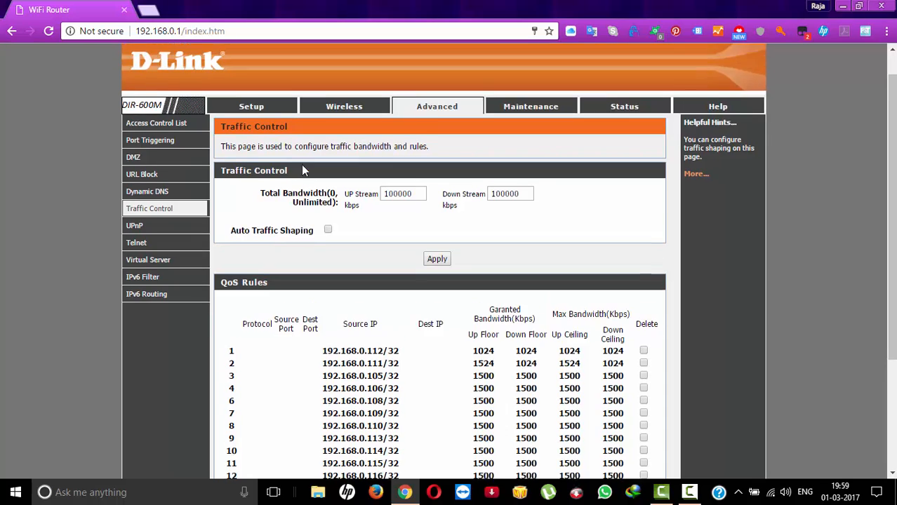
{"action": "scroll", "coordinate": [303, 170], "scroll_direction": "up", "scroll_amount": 1}
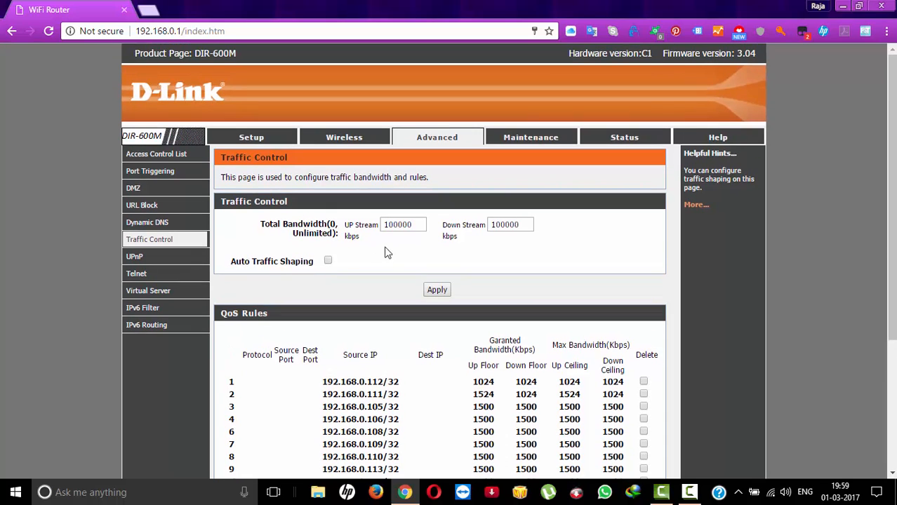
Check the total upstream bandwidth field and look through the full list of QoS rules on the Traffic Control page
{"action": "double_click", "coordinate": [419, 224]}
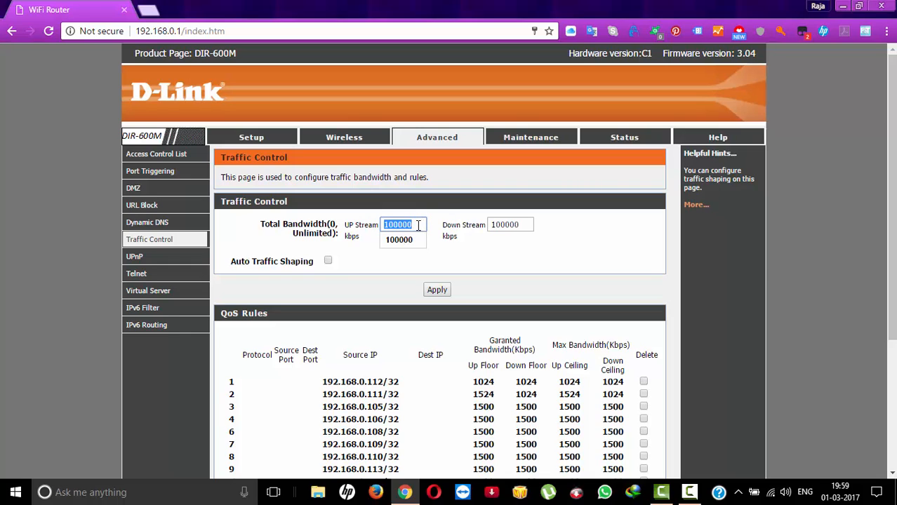
{"action": "left_click", "coordinate": [481, 259]}
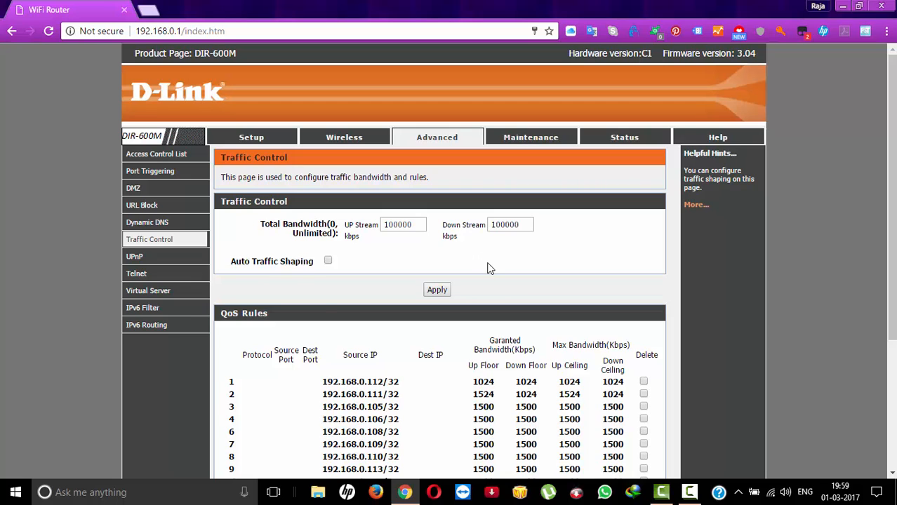
{"action": "scroll", "coordinate": [290, 325], "scroll_direction": "down", "scroll_amount": 1}
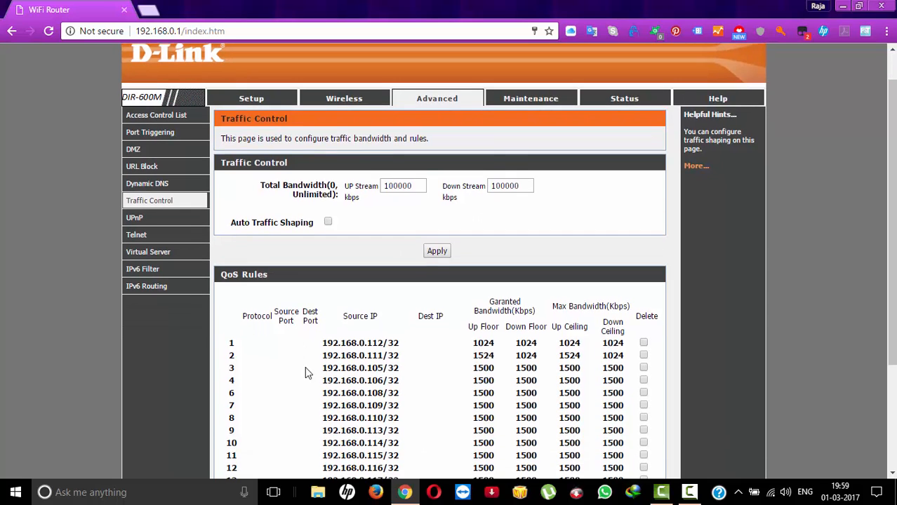
{"action": "scroll", "coordinate": [306, 376], "scroll_direction": "down", "scroll_amount": 1}
{"action": "scroll", "coordinate": [306, 379], "scroll_direction": "down", "scroll_amount": 2}
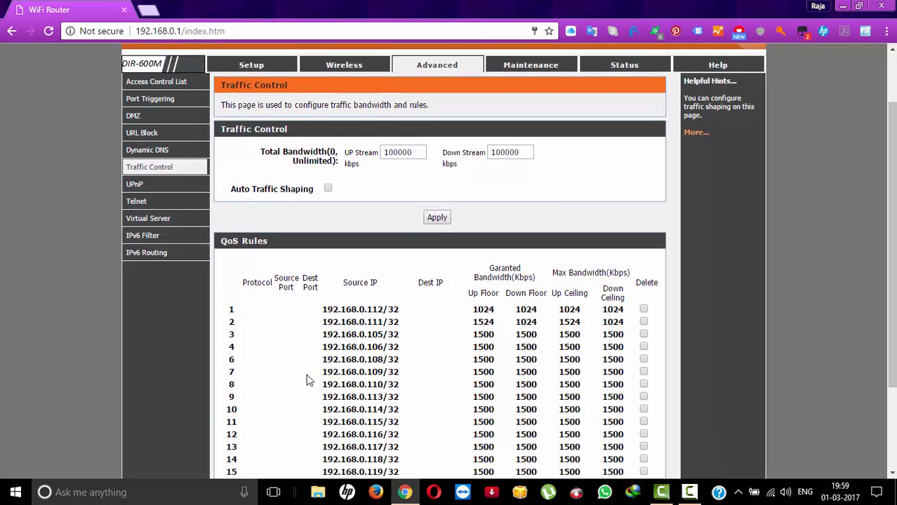
{"action": "scroll", "coordinate": [306, 379], "scroll_direction": "up", "scroll_amount": 1}
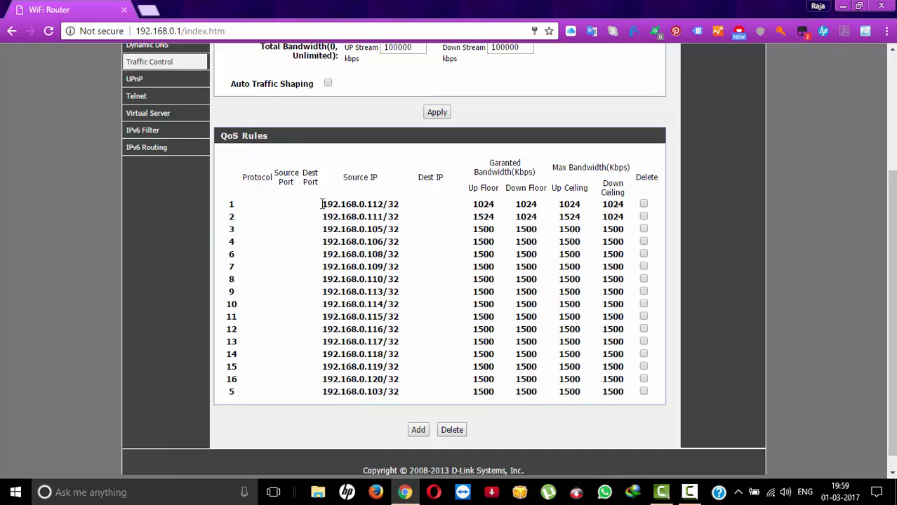
Examine the source IP and guaranteed bandwidth of the first QoS rule
{"action": "left_click_drag", "start_coordinate": [323, 205], "coordinate": [384, 205]}
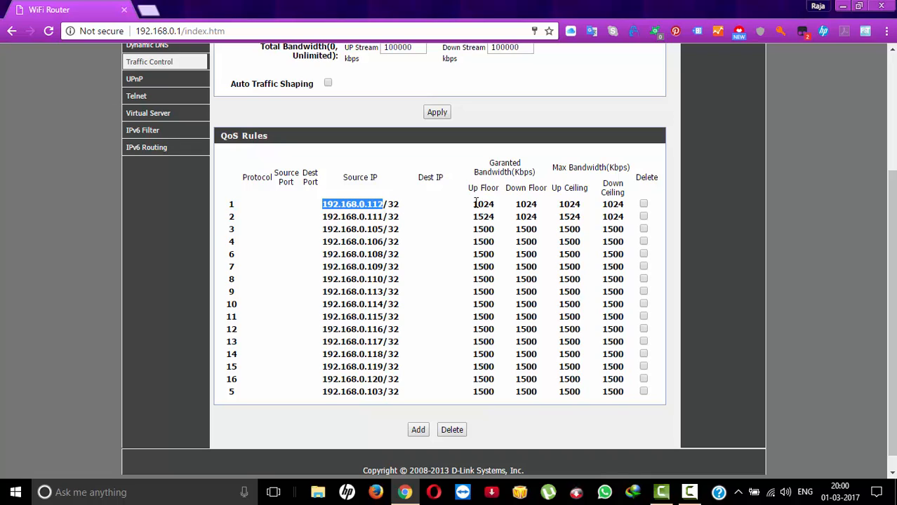
{"action": "left_click_drag", "start_coordinate": [474, 204], "coordinate": [496, 204]}
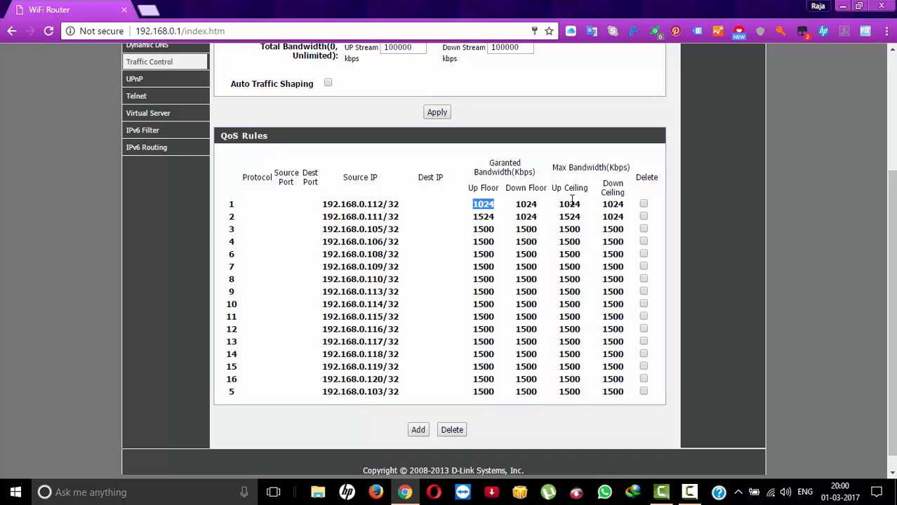
{"action": "left_click", "coordinate": [489, 239]}
Start a new QoS rule with protocol NONE and source IP 192.168.0.113
{"action": "left_click", "coordinate": [418, 430]}
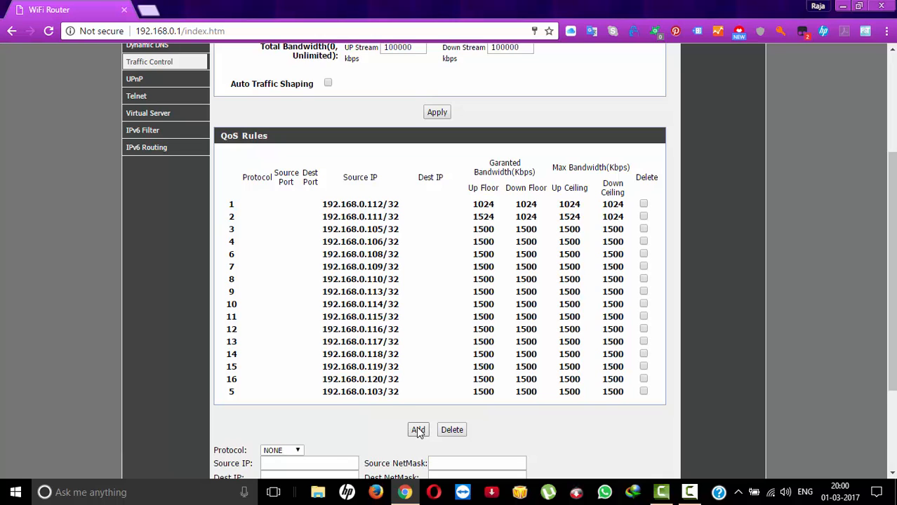
{"action": "scroll", "coordinate": [344, 392], "scroll_direction": "down", "scroll_amount": 3}
{"action": "scroll", "coordinate": [332, 270], "scroll_direction": "up", "scroll_amount": 1}
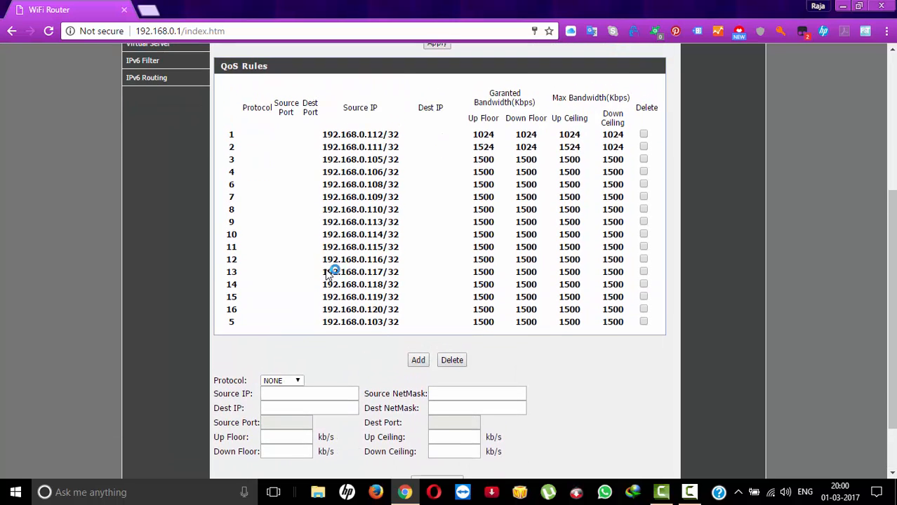
{"action": "left_click", "coordinate": [305, 392]}
{"action": "type", "text": "192.168"}
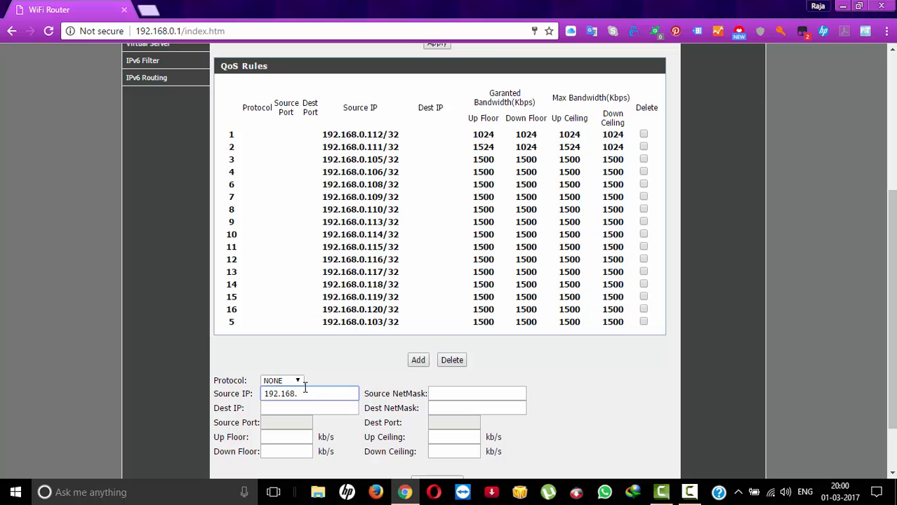
{"action": "type", "text": ".0.113"}
{"action": "left_click", "coordinate": [280, 405]}
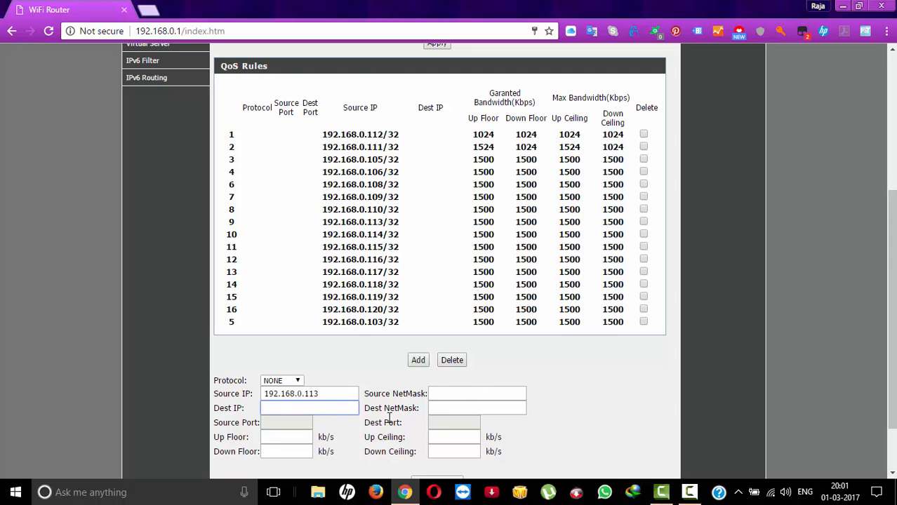
Set the new rule's Up Floor and Down Floor to 1024 kb/s
{"action": "left_click", "coordinate": [287, 437]}
{"action": "type", "text": "12"}
{"action": "type", "text": "024"}
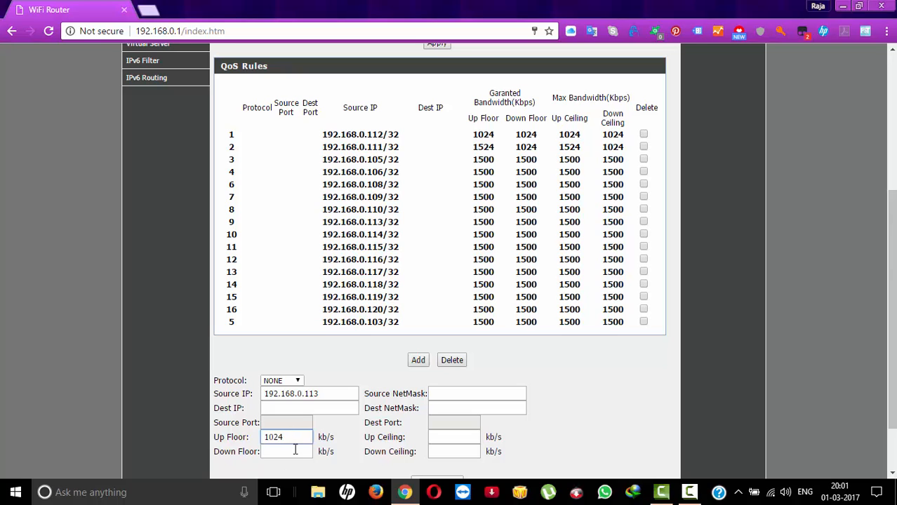
{"action": "left_click", "coordinate": [296, 450]}
{"action": "type", "text": "1024"}
Set the new rule's Down Ceiling and Up Ceiling to 1500 kb/s
{"action": "left_click", "coordinate": [455, 452]}
{"action": "type", "text": "1500"}
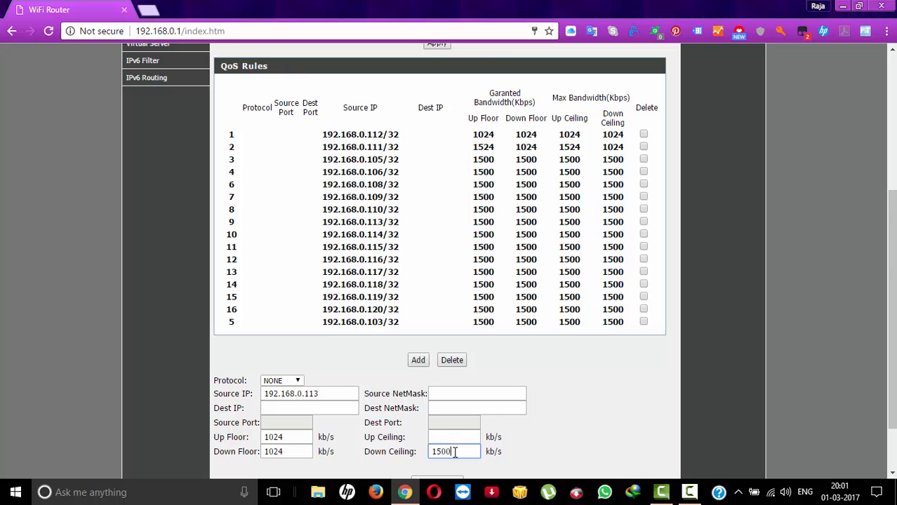
{"action": "left_click", "coordinate": [450, 436]}
{"action": "type", "text": "1500"}
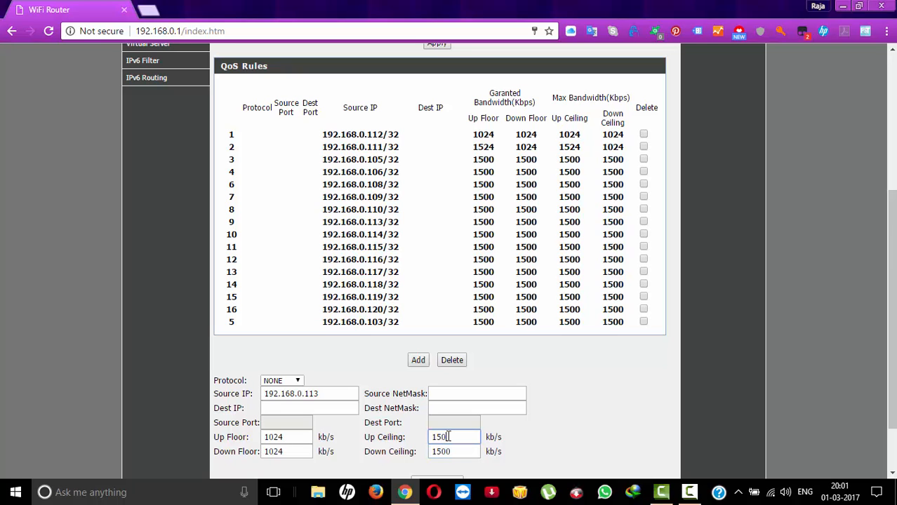
Set the new rule's Up Floor and Down Floor to 1500 kb/s and add the rule to the QoS list
{"action": "double_click", "coordinate": [307, 433]}
{"action": "type", "text": "1500"}
{"action": "double_click", "coordinate": [295, 451]}
{"action": "type", "text": "1500"}
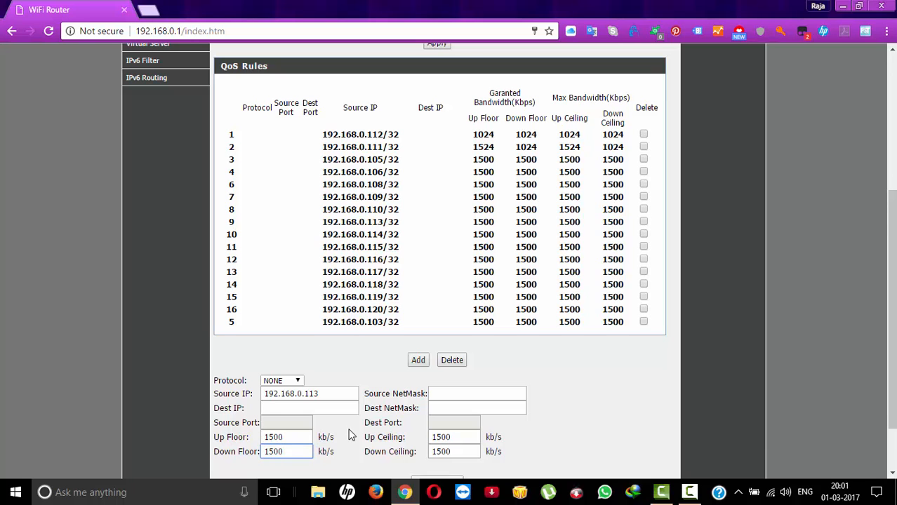
{"action": "scroll", "coordinate": [350, 429], "scroll_direction": "down", "scroll_amount": 1}
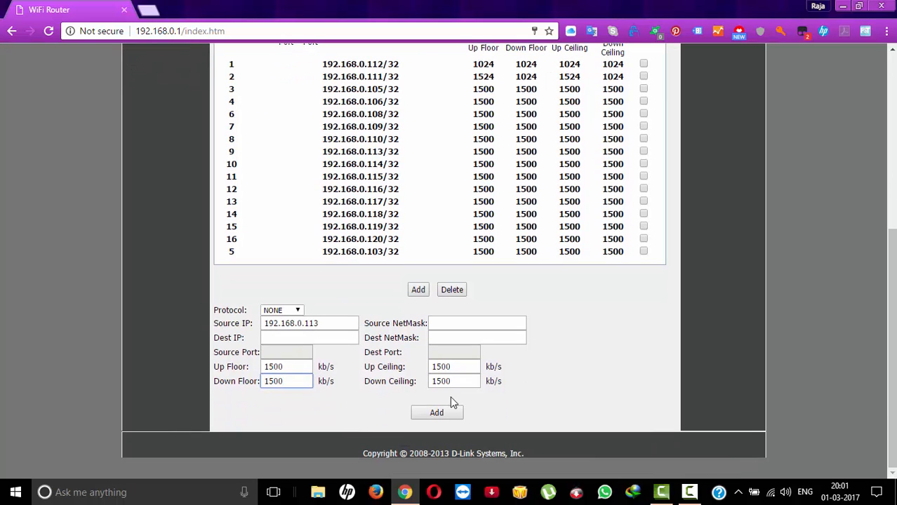
{"action": "left_click", "coordinate": [437, 412]}
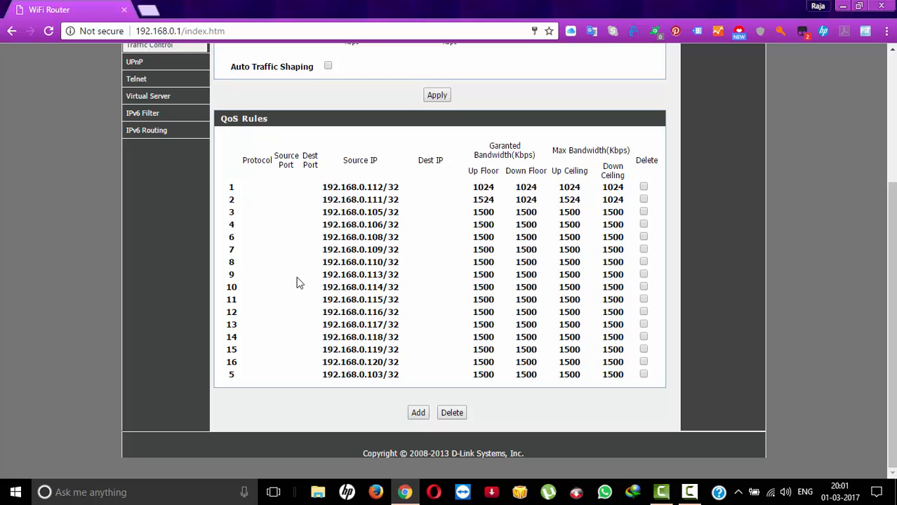
Examine the source IP and bandwidth values of the 192.168.0.113 rule in the QoS list
{"action": "left_click_drag", "start_coordinate": [323, 275], "coordinate": [425, 272]}
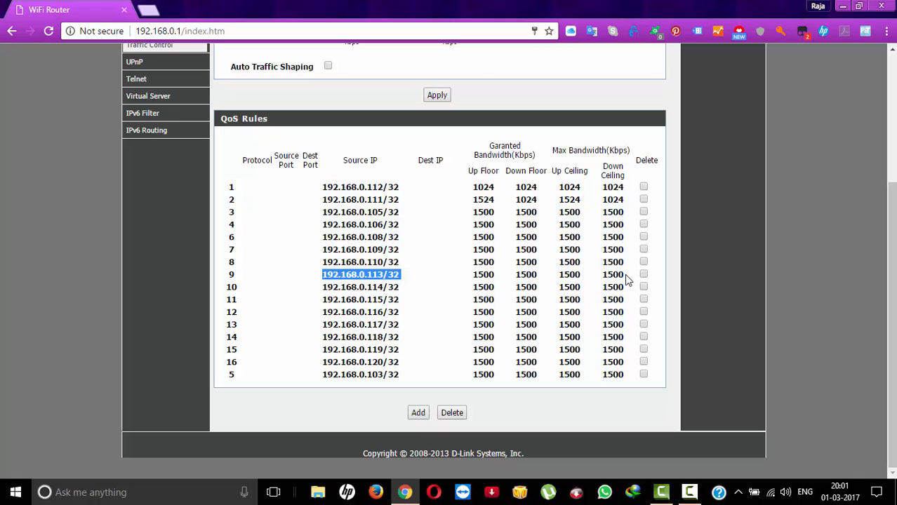
{"action": "left_click_drag", "start_coordinate": [626, 278], "coordinate": [625, 275]}
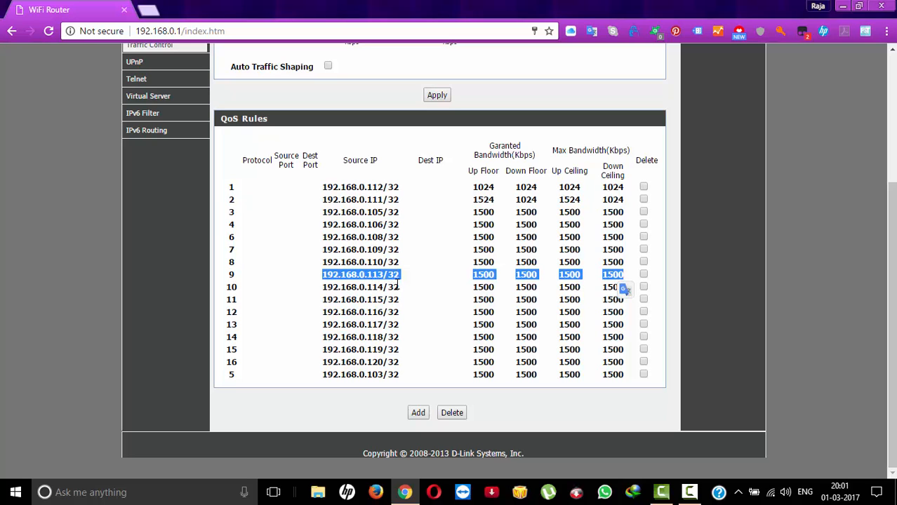
{"action": "scroll", "coordinate": [414, 292], "scroll_direction": "up", "scroll_amount": 3}
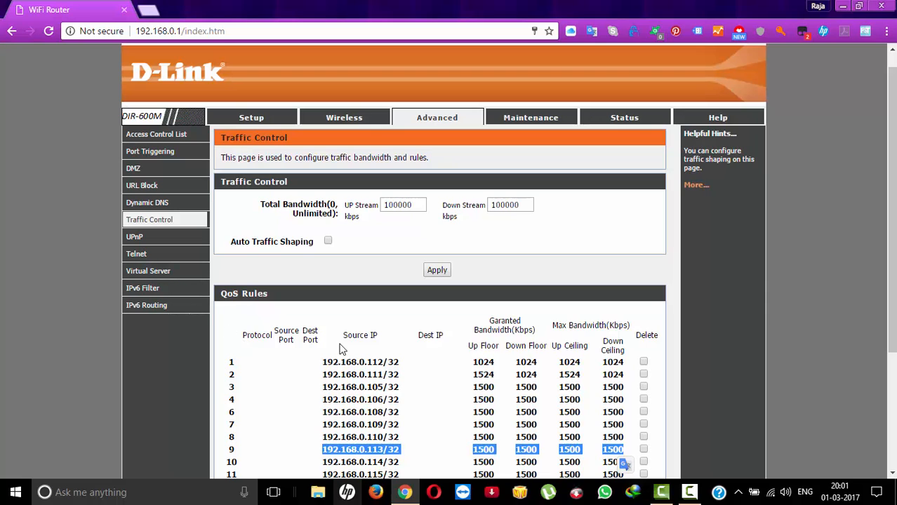
Open the router's admin page at 192.168.0.1 in a new browser tab and log in with the saved credentials
{"action": "left_click", "coordinate": [149, 11]}
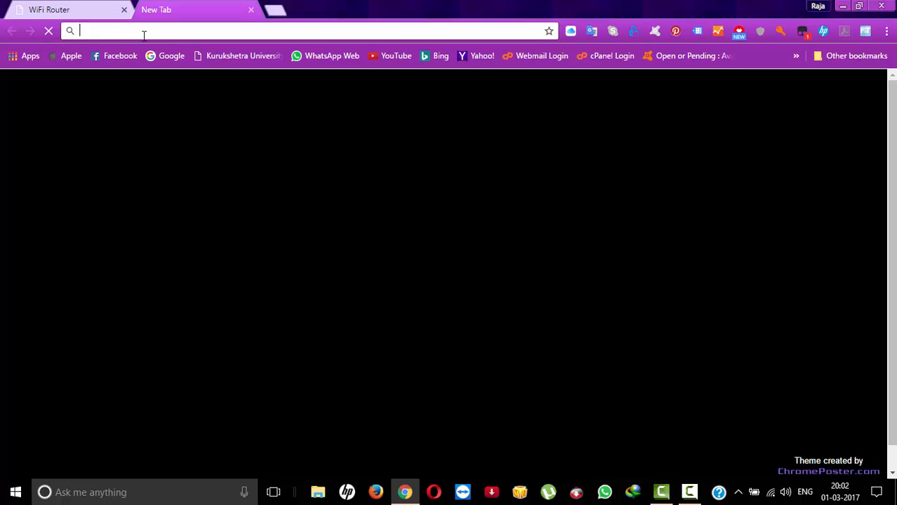
{"action": "type", "text": "1"}
{"action": "key", "text": "Return"}
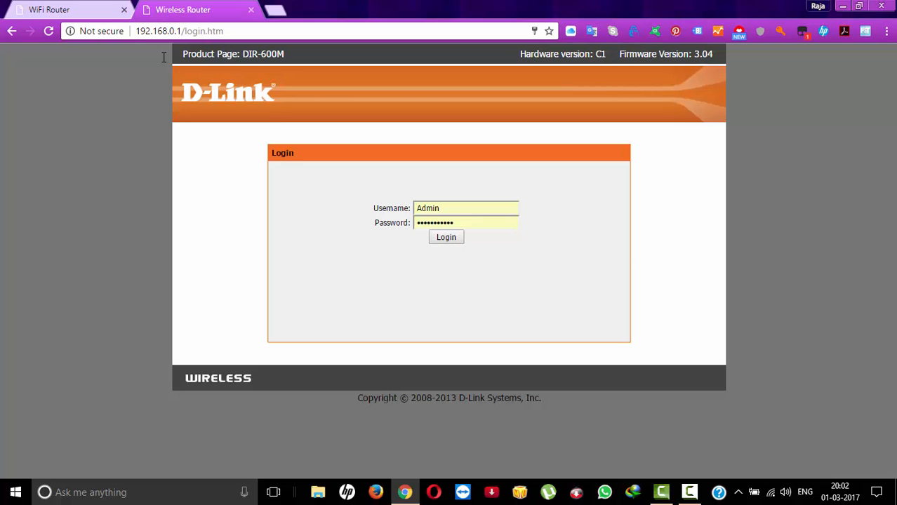
{"action": "left_click", "coordinate": [453, 239]}
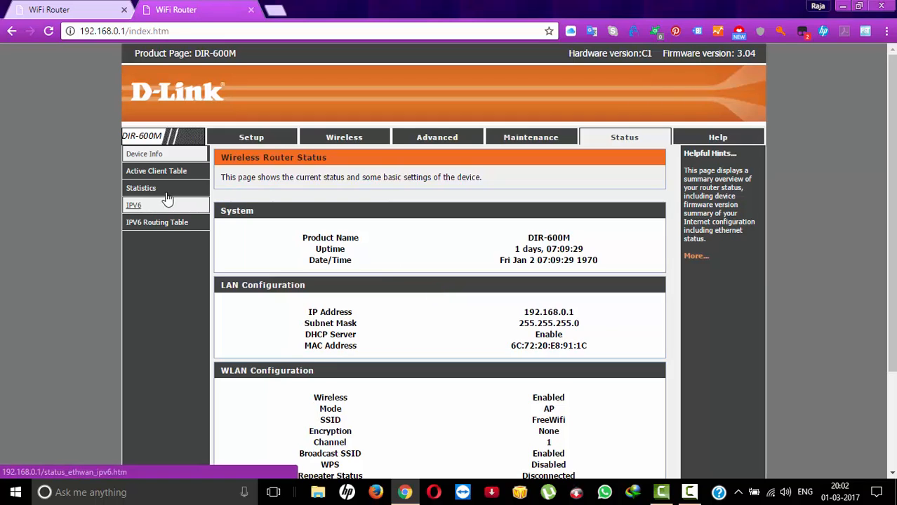
Look over the Wireless Basics and Advanced Wireless settings pages
{"action": "left_click", "coordinate": [344, 138]}
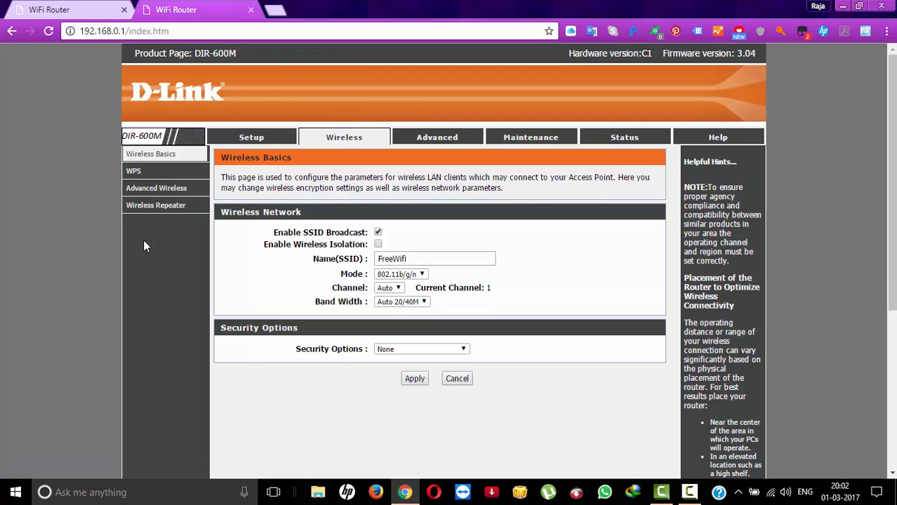
{"action": "left_click", "coordinate": [173, 191]}
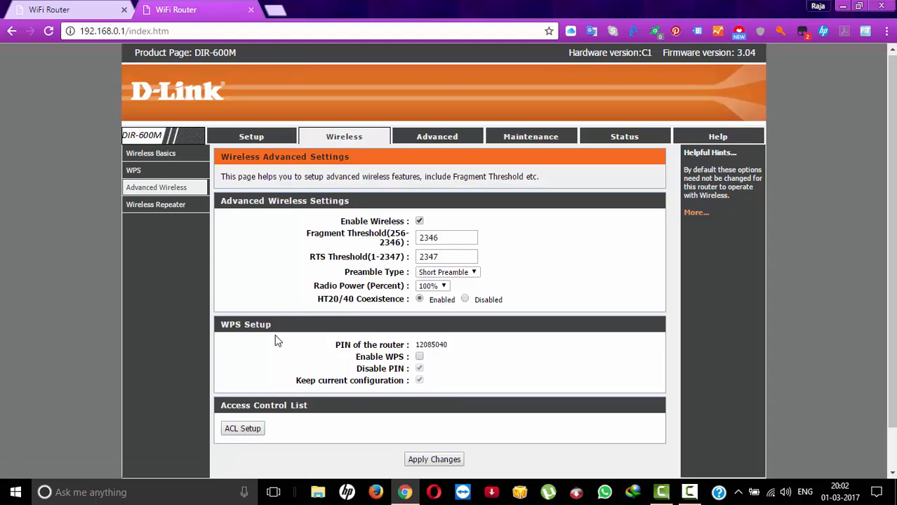
{"action": "scroll", "coordinate": [200, 248], "scroll_direction": "down", "scroll_amount": 1}
{"action": "scroll", "coordinate": [200, 287], "scroll_direction": "up", "scroll_amount": 1}
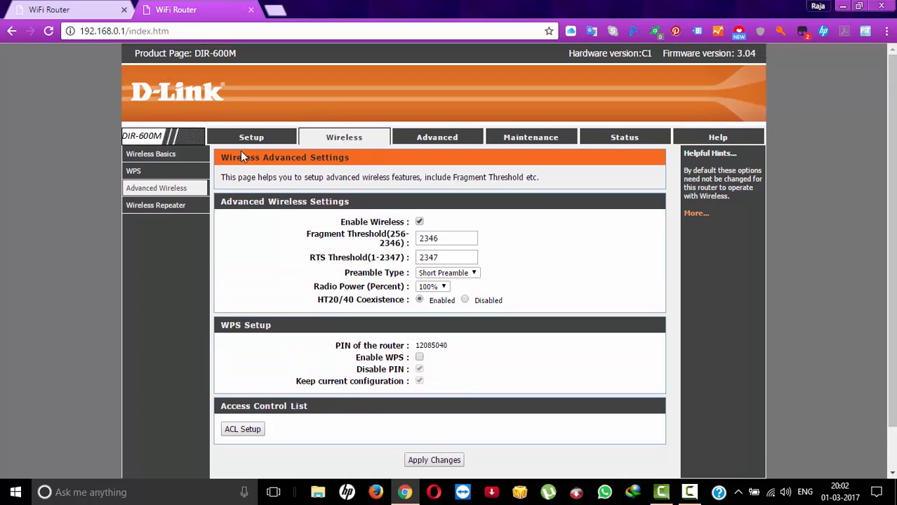
Open the Local Network setup page and review the DHCP server settings and DHCP static IP table
{"action": "left_click", "coordinate": [246, 138]}
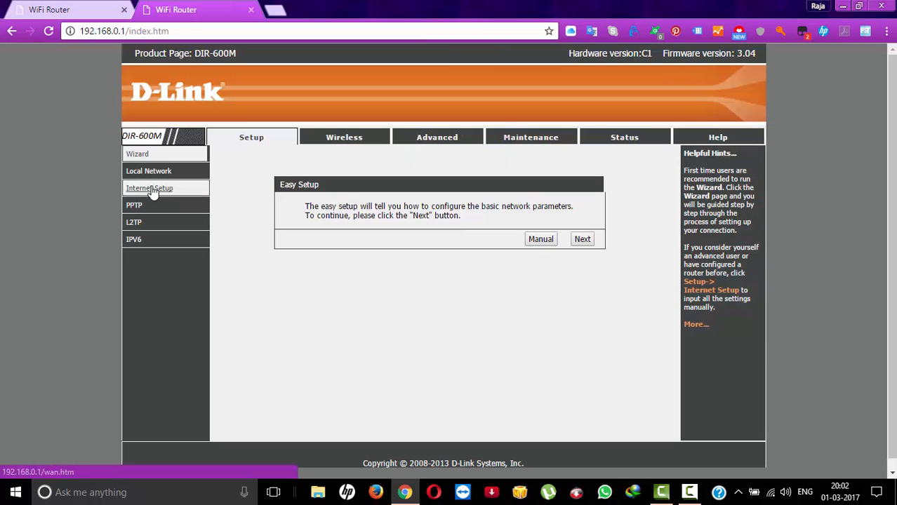
{"action": "left_click", "coordinate": [158, 172]}
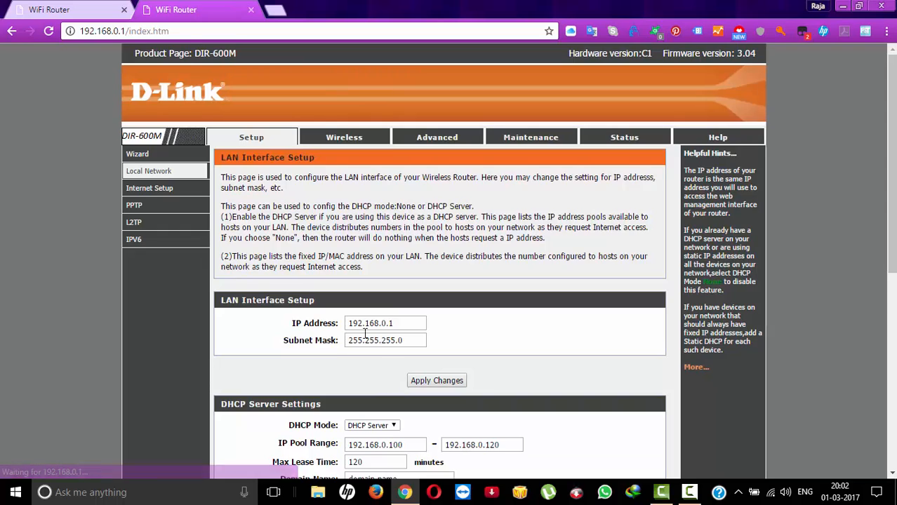
{"action": "scroll", "coordinate": [337, 389], "scroll_direction": "down", "scroll_amount": 5}
{"action": "scroll", "coordinate": [337, 388], "scroll_direction": "down", "scroll_amount": 1}
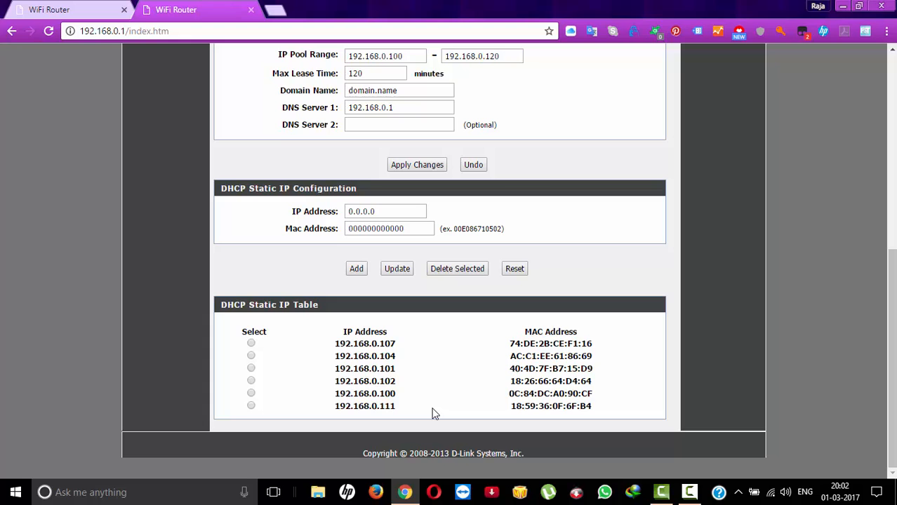
{"action": "scroll", "coordinate": [392, 351], "scroll_direction": "up", "scroll_amount": 4}
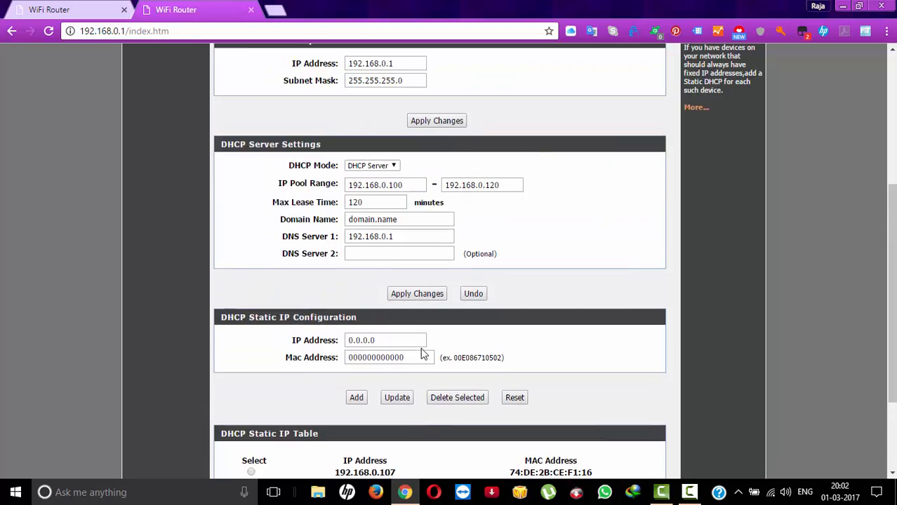
{"action": "scroll", "coordinate": [267, 220], "scroll_direction": "up", "scroll_amount": 2}
{"action": "scroll", "coordinate": [281, 379], "scroll_direction": "down", "scroll_amount": 5}
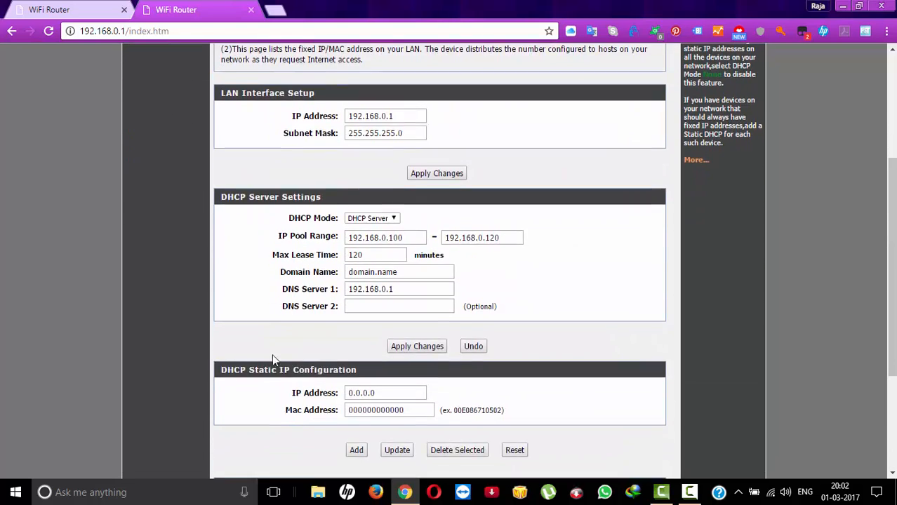
{"action": "scroll", "coordinate": [350, 446], "scroll_direction": "down", "scroll_amount": 1}
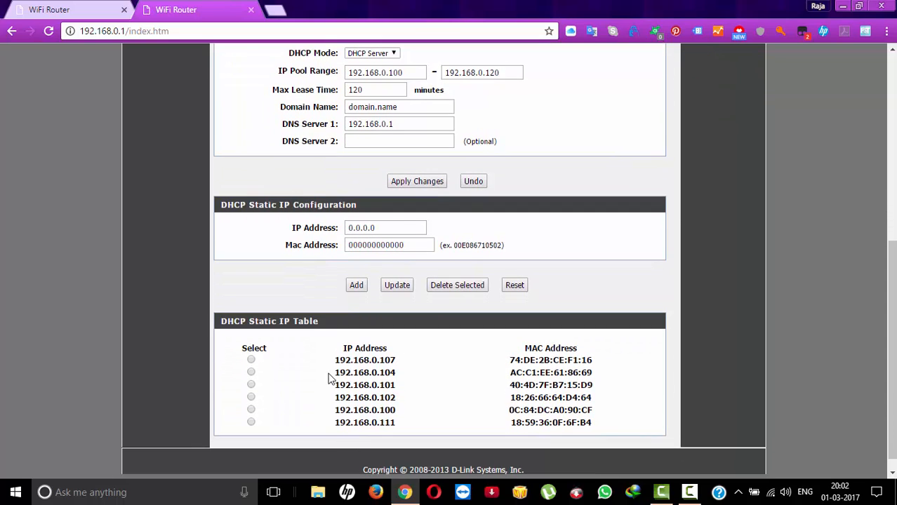
Enter 192.168.0.113 as the IP address in the DHCP static IP configuration and clear the MAC address field
{"action": "left_click", "coordinate": [389, 225]}
{"action": "double_click", "coordinate": [390, 225]}
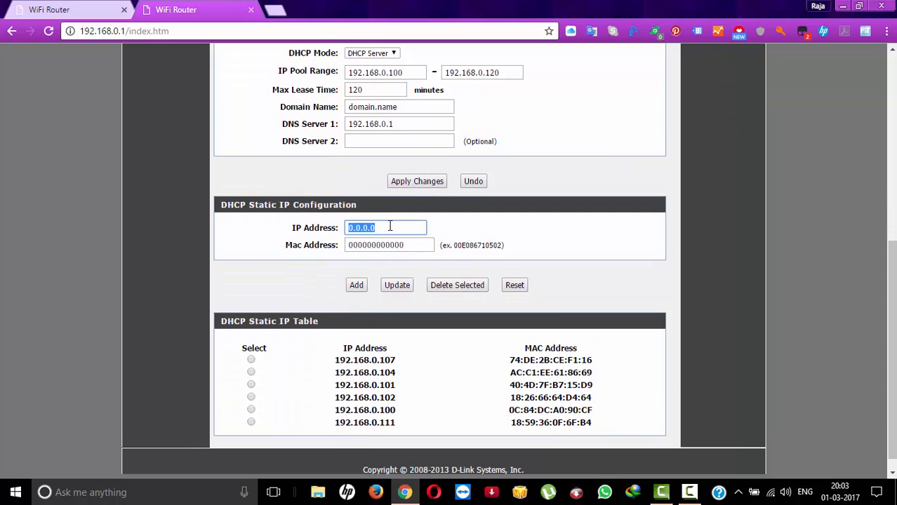
{"action": "type", "text": "19"}
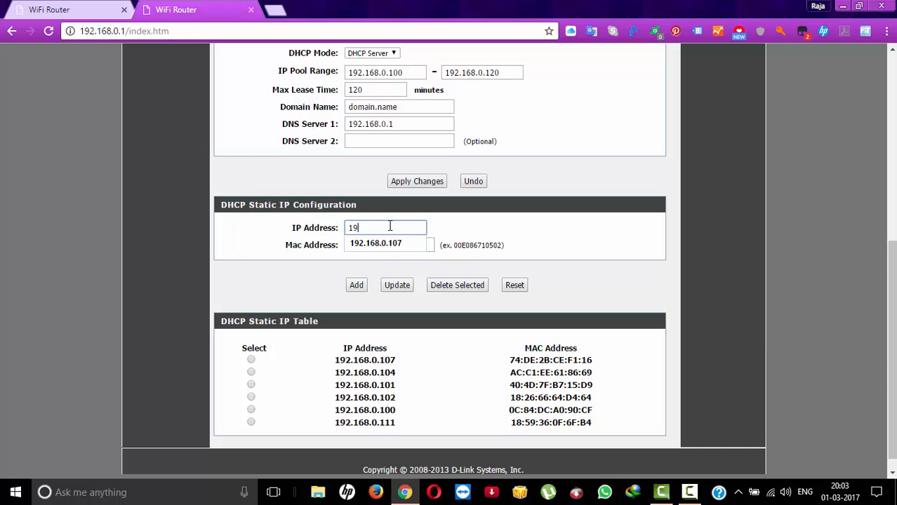
{"action": "key", "text": "Down"}
{"action": "type", "text": "0"}
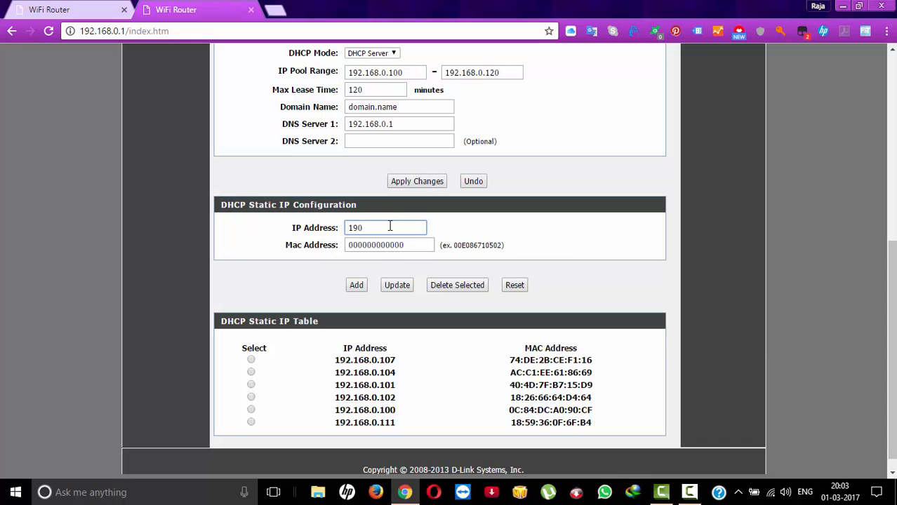
{"action": "type", "text": "."}
{"action": "type", "text": "1"}
{"action": "key", "text": "BackSpace"}
{"action": "type", "text": "2.168.0.10"}
{"action": "key", "text": "BackSpace"}
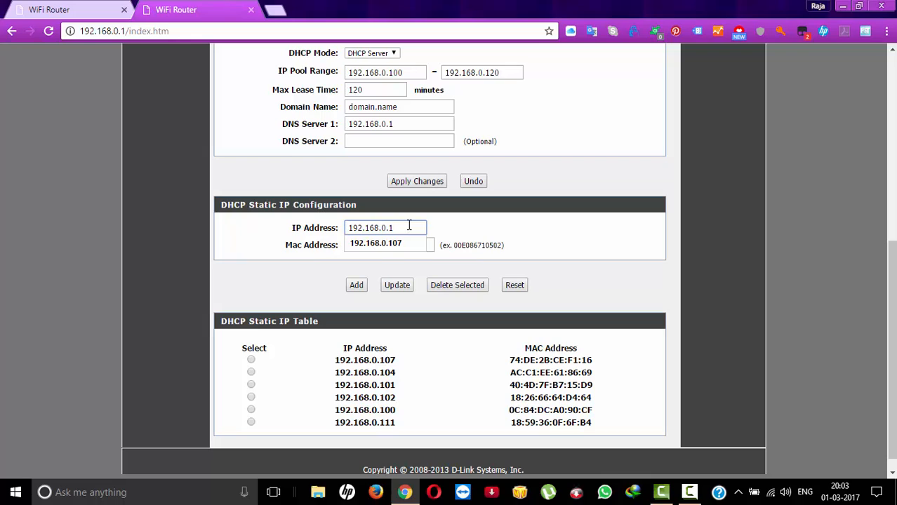
{"action": "type", "text": "13"}
{"action": "double_click", "coordinate": [413, 245]}
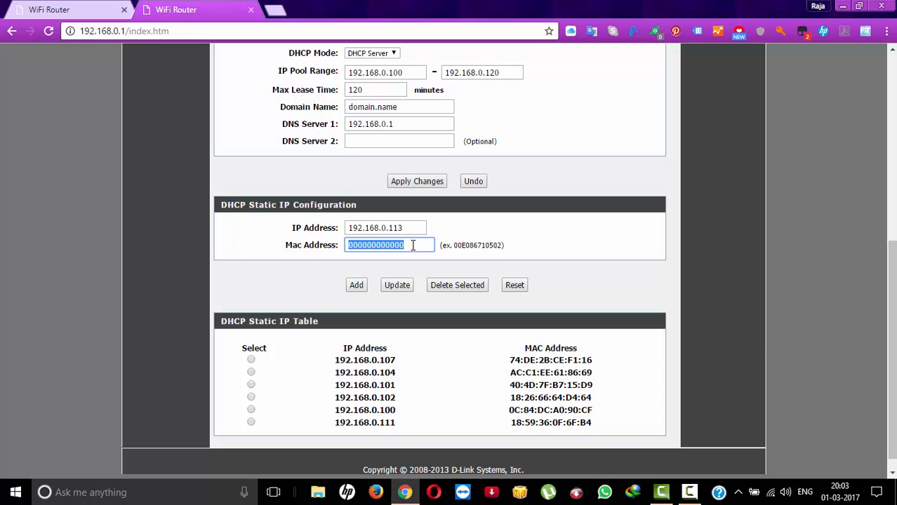
{"action": "key", "text": "BackSpace"}
Review the DHCP server settings and examine the 192.168.0.104 entry and its MAC address in the static IP table
{"action": "scroll", "coordinate": [509, 247], "scroll_direction": "up", "scroll_amount": 3}
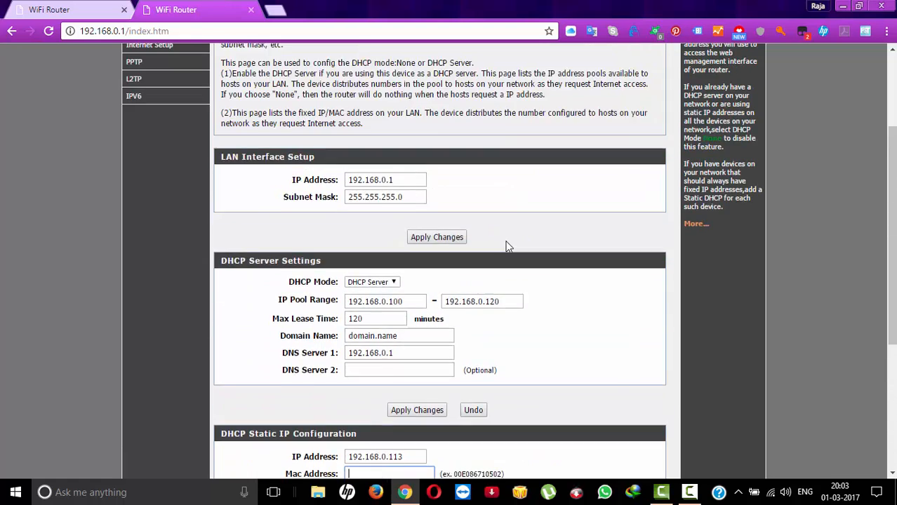
{"action": "scroll", "coordinate": [509, 247], "scroll_direction": "up", "scroll_amount": 2}
{"action": "scroll", "coordinate": [362, 377], "scroll_direction": "down", "scroll_amount": 4}
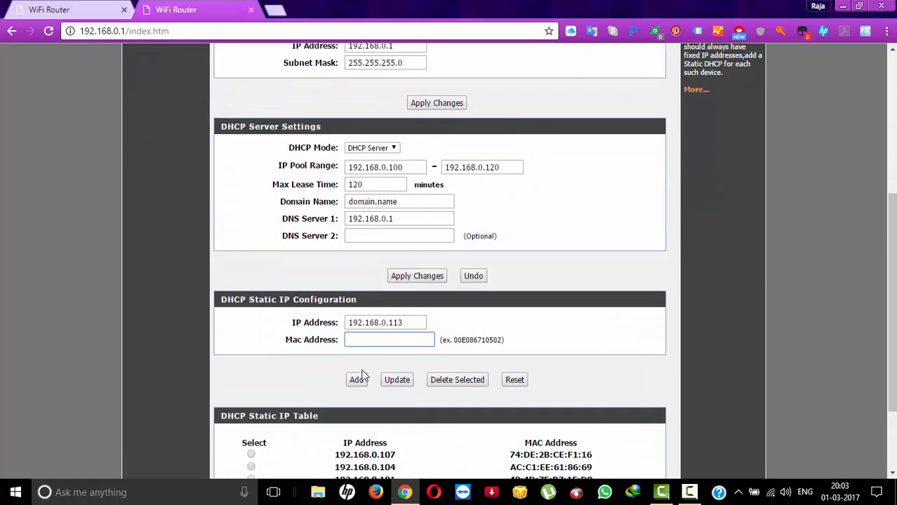
{"action": "scroll", "coordinate": [363, 377], "scroll_direction": "down", "scroll_amount": 2}
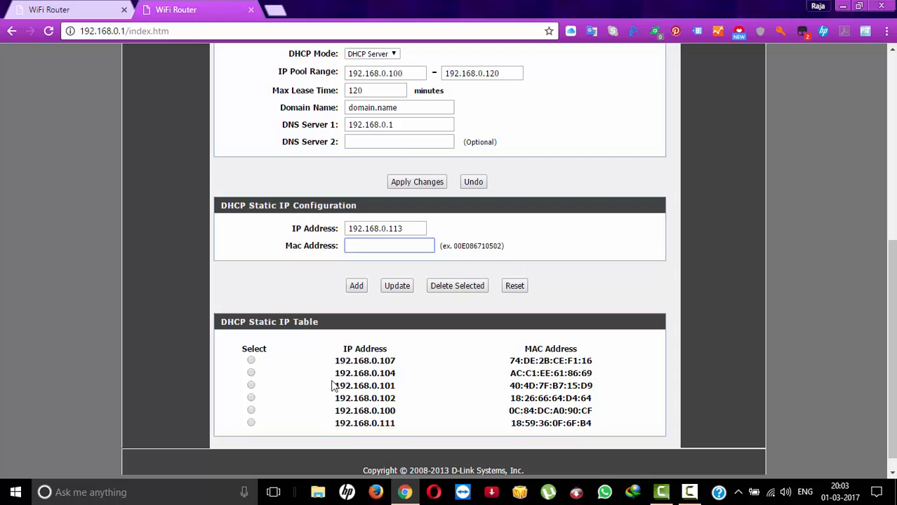
{"action": "left_click_drag", "start_coordinate": [334, 372], "coordinate": [411, 371]}
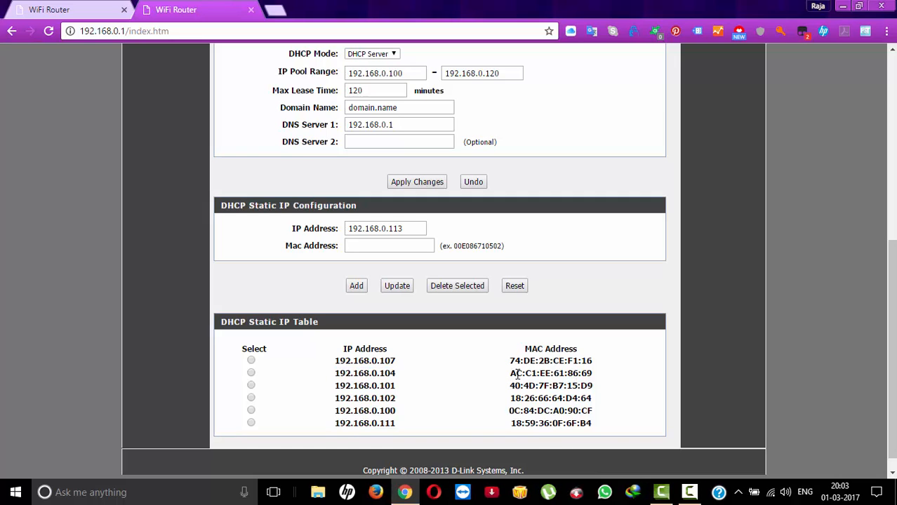
{"action": "left_click_drag", "start_coordinate": [513, 374], "coordinate": [608, 377]}
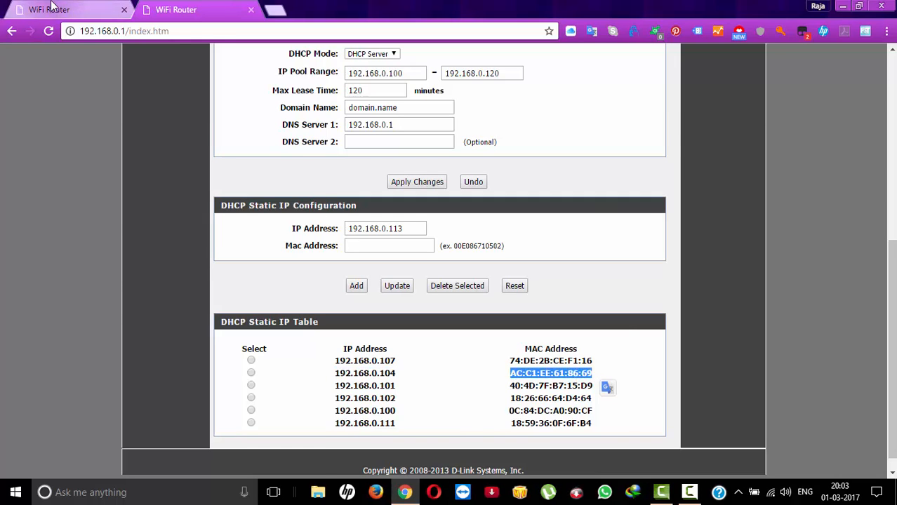
Compare the source IPs in the QoS rules, including 192.168.0.103, with the static IP table, including the 192.168.0.101 entry
{"action": "left_click", "coordinate": [70, 9]}
{"action": "scroll", "coordinate": [307, 411], "scroll_direction": "down", "scroll_amount": 3}
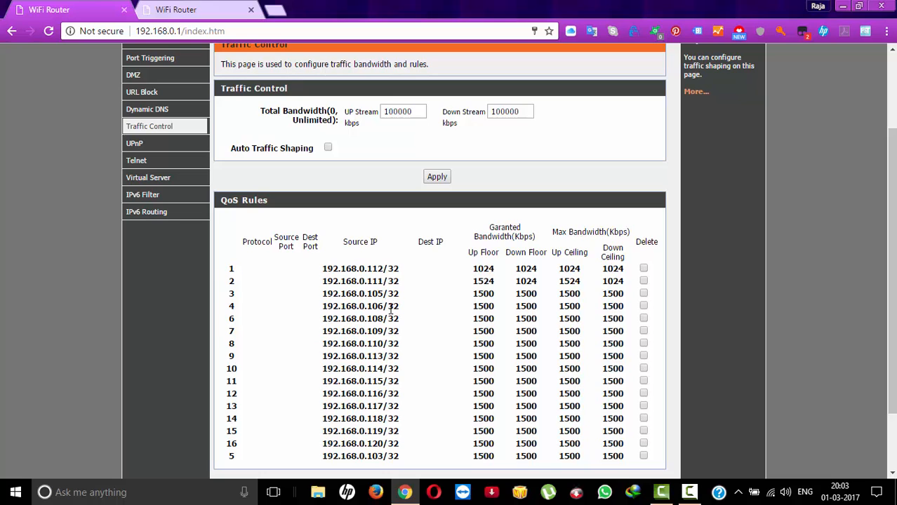
{"action": "scroll", "coordinate": [387, 406], "scroll_direction": "down", "scroll_amount": 2}
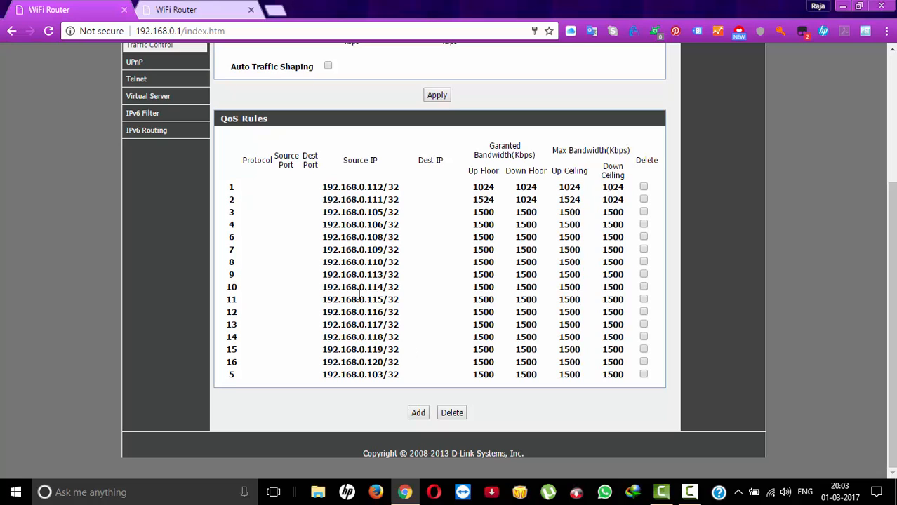
{"action": "left_click", "coordinate": [200, 9]}
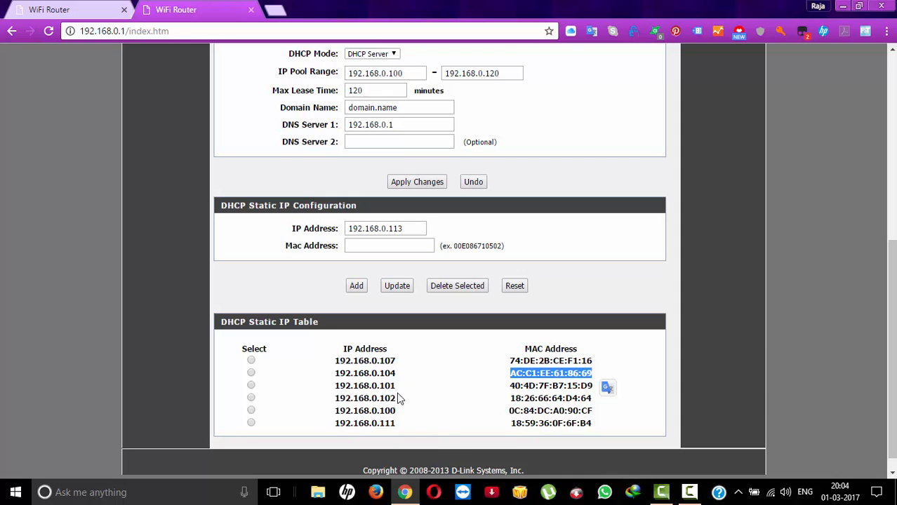
{"action": "left_click", "coordinate": [459, 387]}
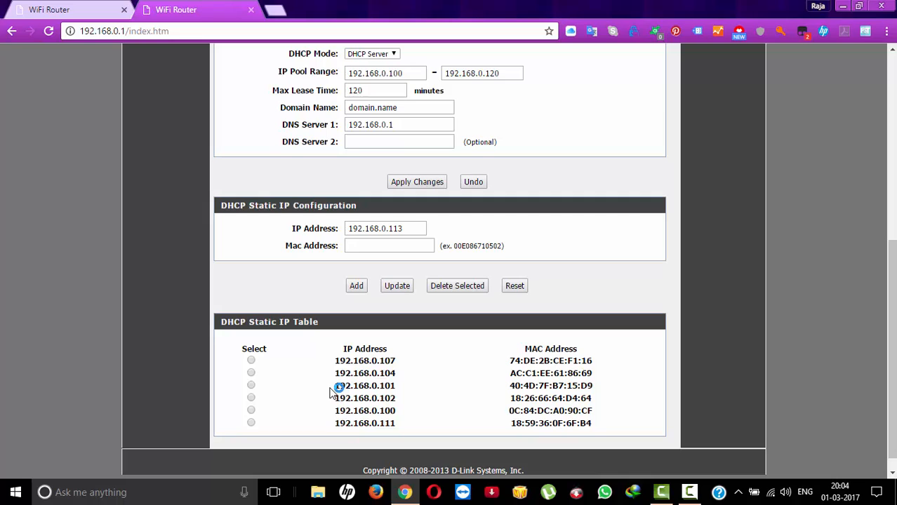
{"action": "left_click_drag", "start_coordinate": [332, 387], "coordinate": [398, 387]}
{"action": "left_click", "coordinate": [83, 7]}
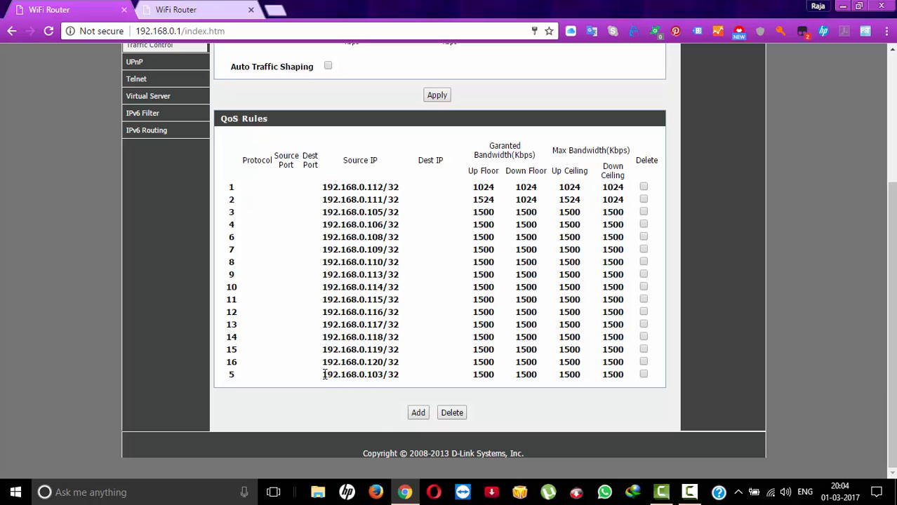
{"action": "left_click_drag", "start_coordinate": [324, 374], "coordinate": [401, 374]}
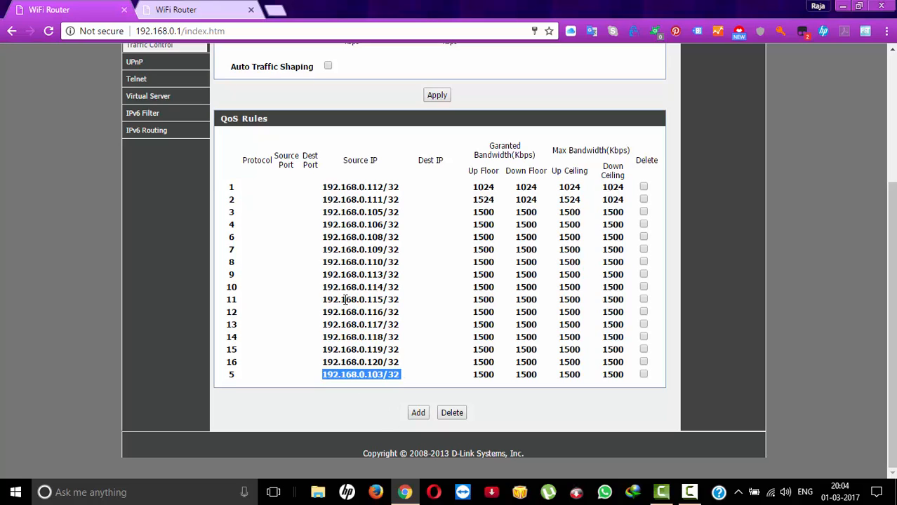
{"action": "left_click", "coordinate": [188, 10]}
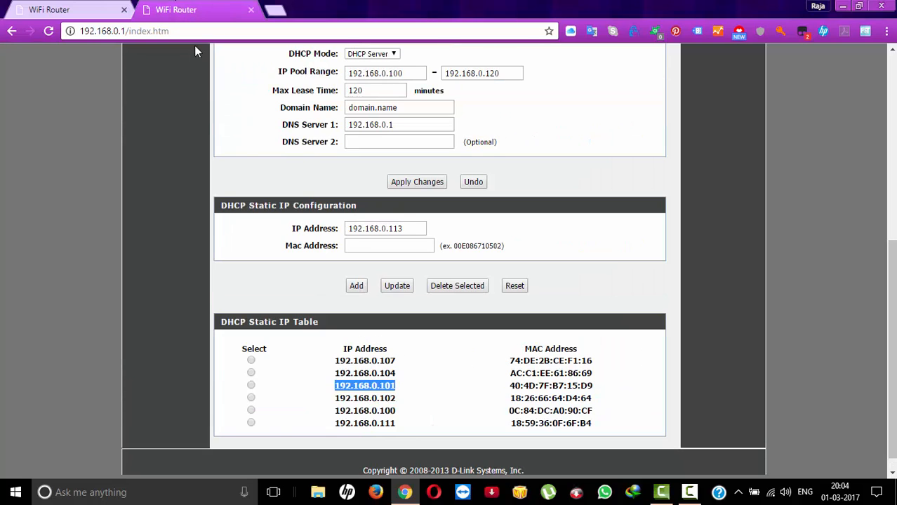
{"action": "left_click", "coordinate": [423, 416]}
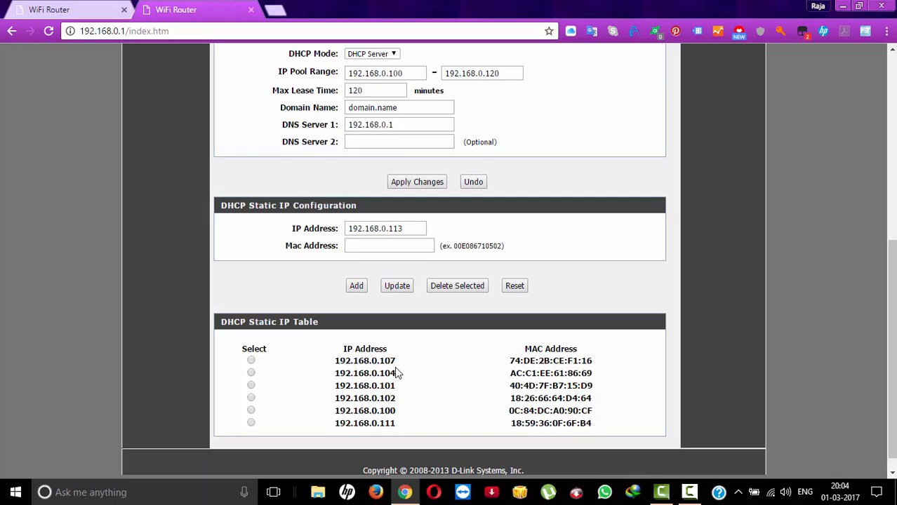
Look through the source IPs and bandwidth limits of all QoS rules on the Traffic Control page
{"action": "key", "text": "ctrl+Tab"}
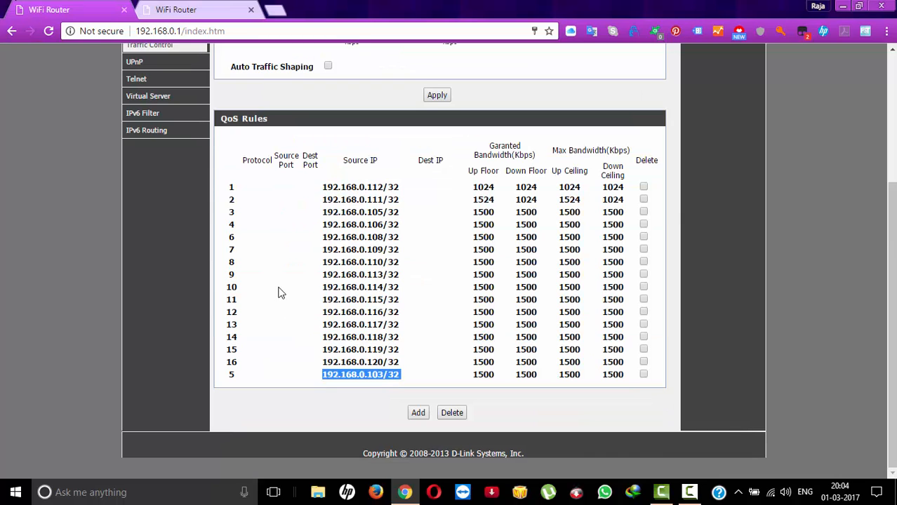
{"action": "left_click", "coordinate": [415, 267]}
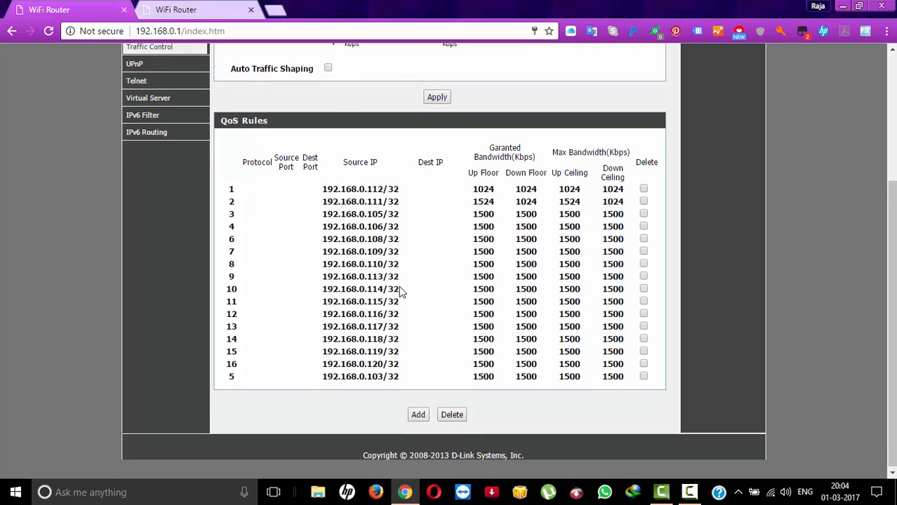
{"action": "scroll", "coordinate": [401, 291], "scroll_direction": "up", "scroll_amount": 1}
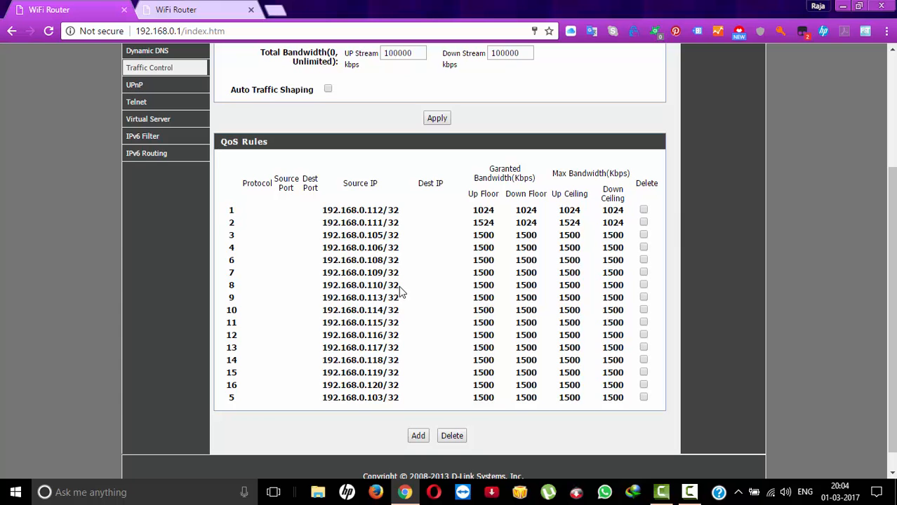
{"action": "scroll", "coordinate": [401, 291], "scroll_direction": "up", "scroll_amount": 2}
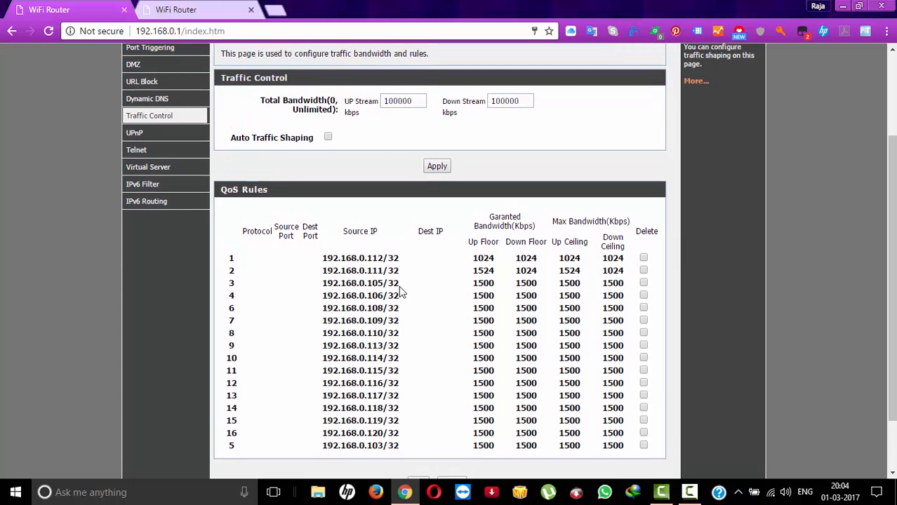
{"action": "scroll", "coordinate": [401, 291], "scroll_direction": "down", "scroll_amount": 3}
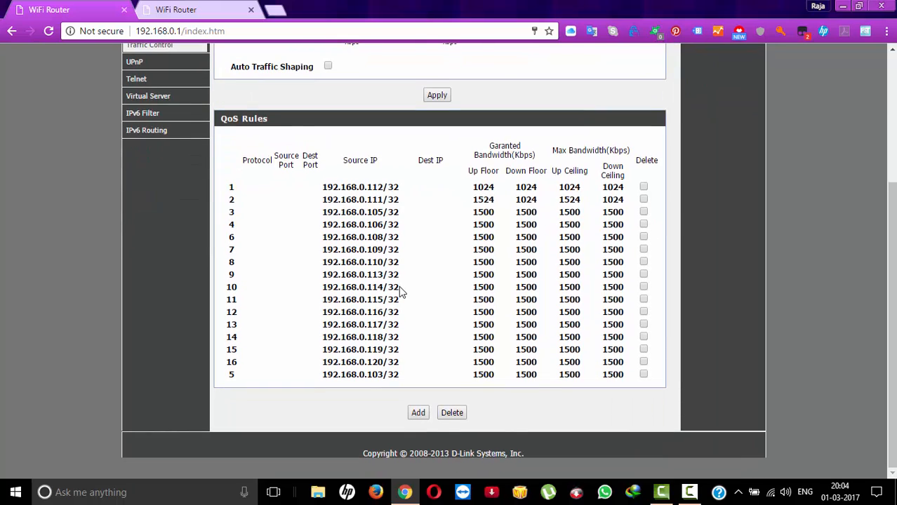
{"action": "scroll", "coordinate": [352, 311], "scroll_direction": "up", "scroll_amount": 1}
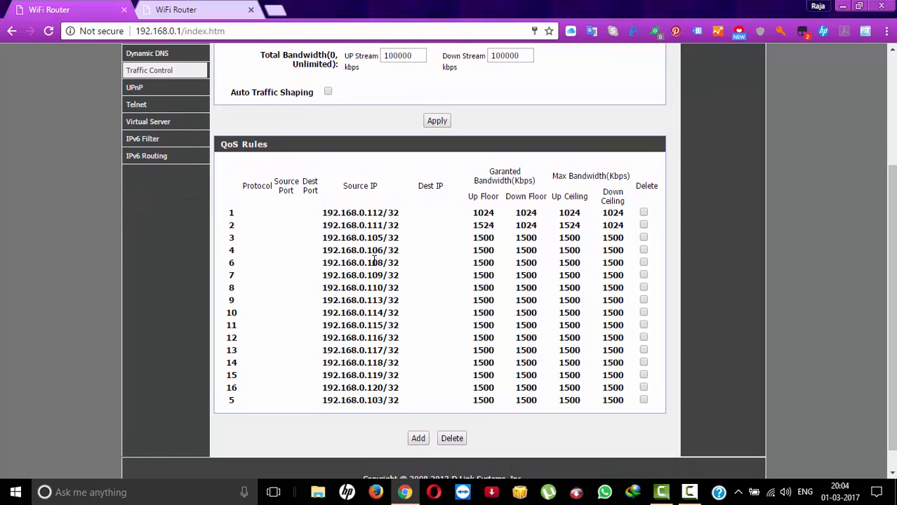
{"action": "scroll", "coordinate": [372, 259], "scroll_direction": "up", "scroll_amount": 3}
Check all addresses in the DHCP static IP table against the QoS rules list
{"action": "left_click", "coordinate": [223, 8]}
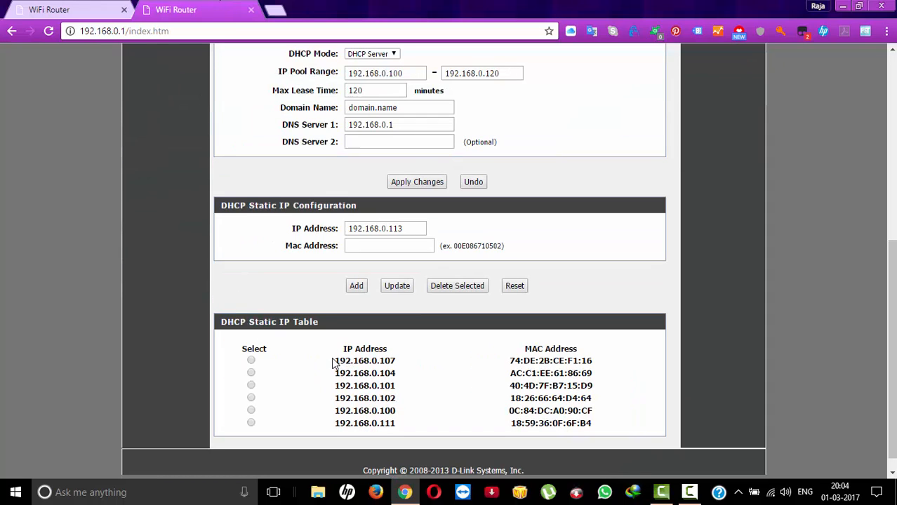
{"action": "left_click_drag", "start_coordinate": [334, 359], "coordinate": [413, 425]}
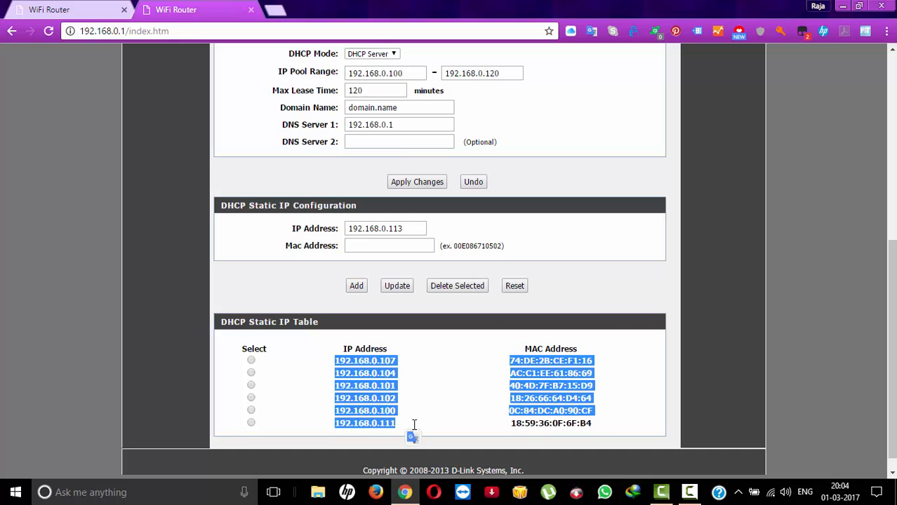
{"action": "left_click", "coordinate": [411, 398]}
{"action": "key", "text": "ctrl+Tab"}
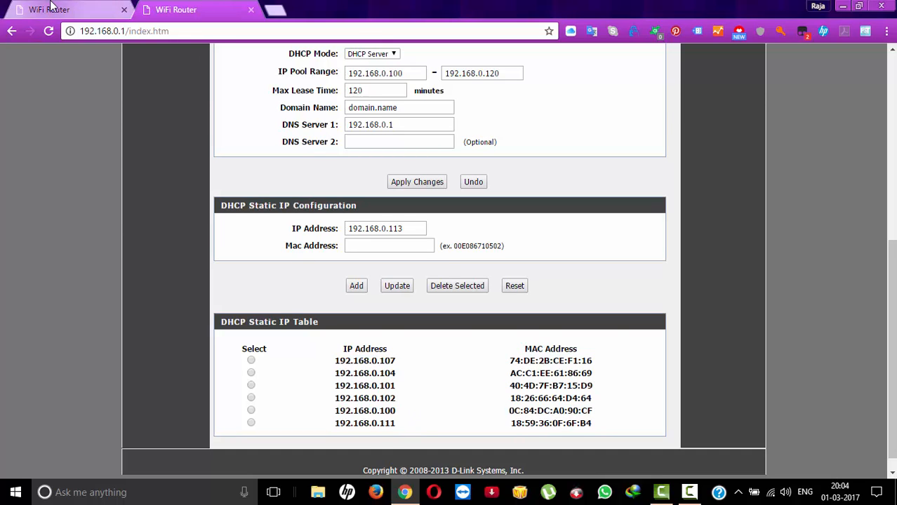
{"action": "scroll", "coordinate": [450, 402], "scroll_direction": "down", "scroll_amount": 2}
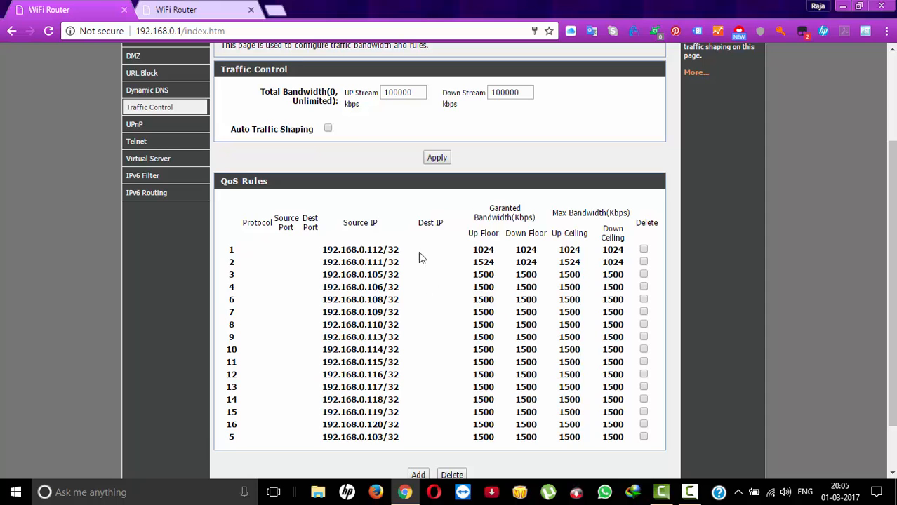
View the router's Reboot/Reset and Firmware Upgrade maintenance pages
{"action": "scroll", "coordinate": [422, 251], "scroll_direction": "up", "scroll_amount": 3}
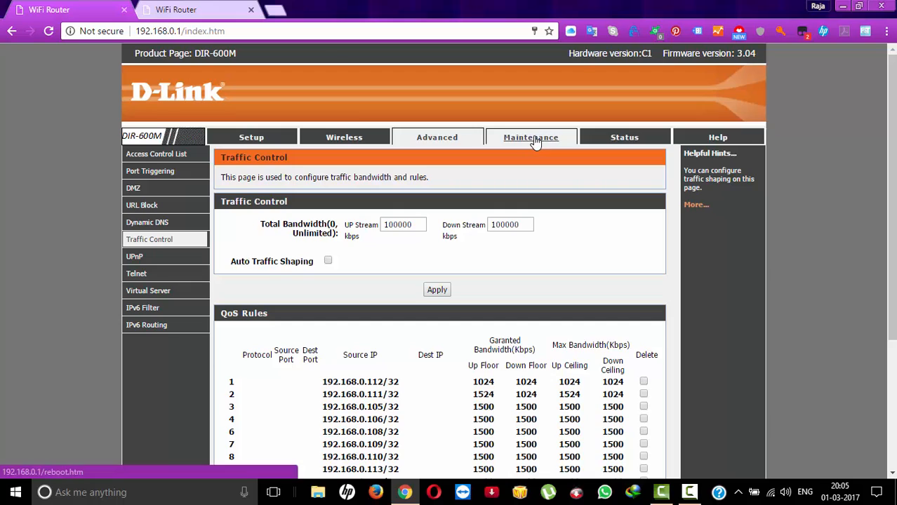
{"action": "left_click", "coordinate": [532, 139]}
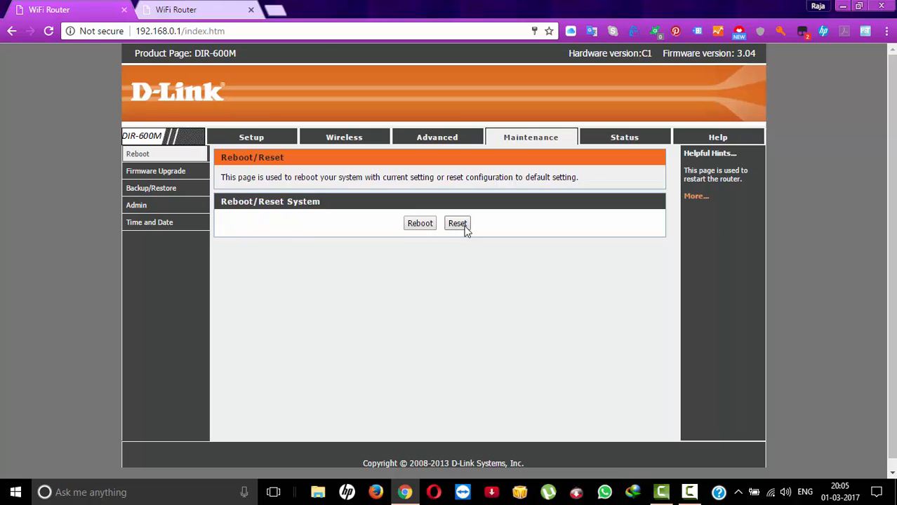
{"action": "left_click", "coordinate": [175, 175]}
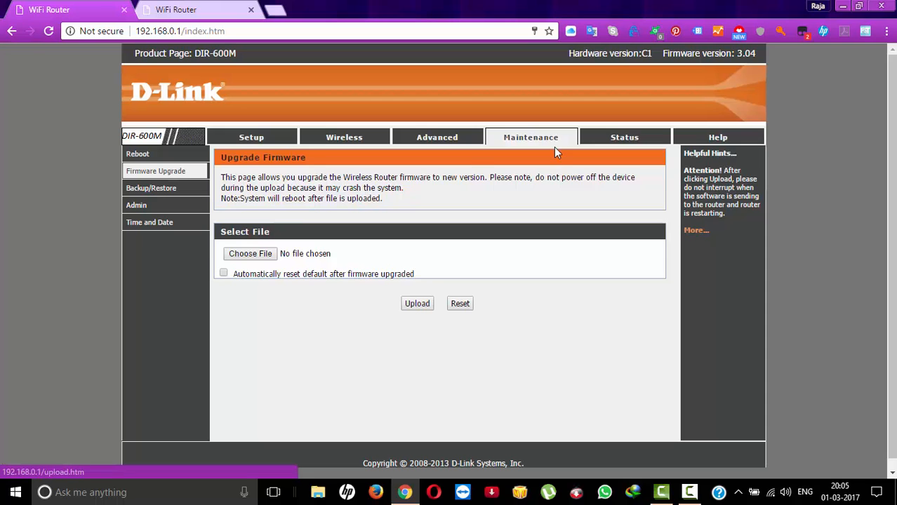
Back up the router's current settings to a configuration file and keep the downloaded file
{"action": "left_click", "coordinate": [166, 195]}
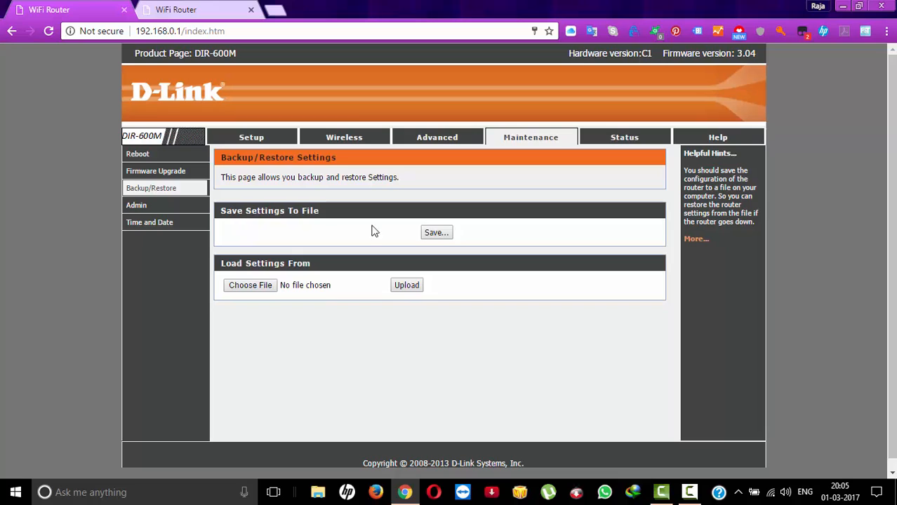
{"action": "left_click", "coordinate": [447, 233]}
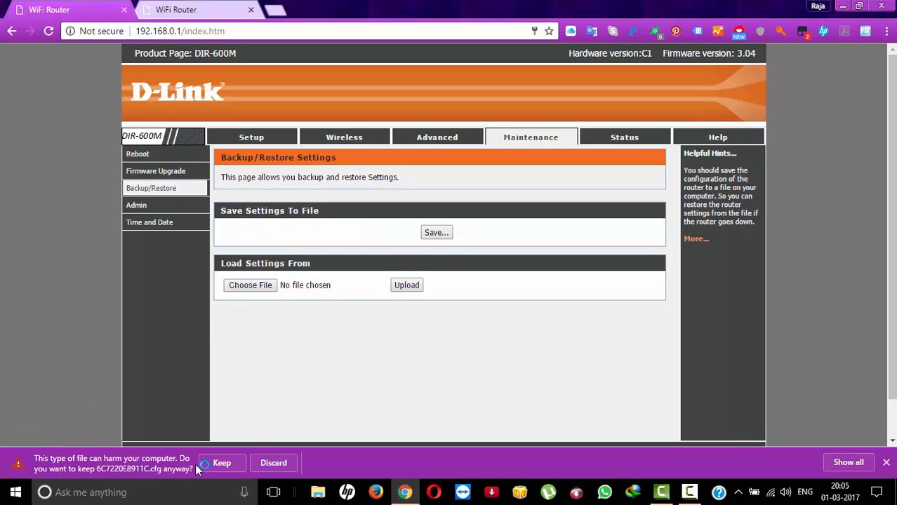
{"action": "left_click", "coordinate": [224, 463]}
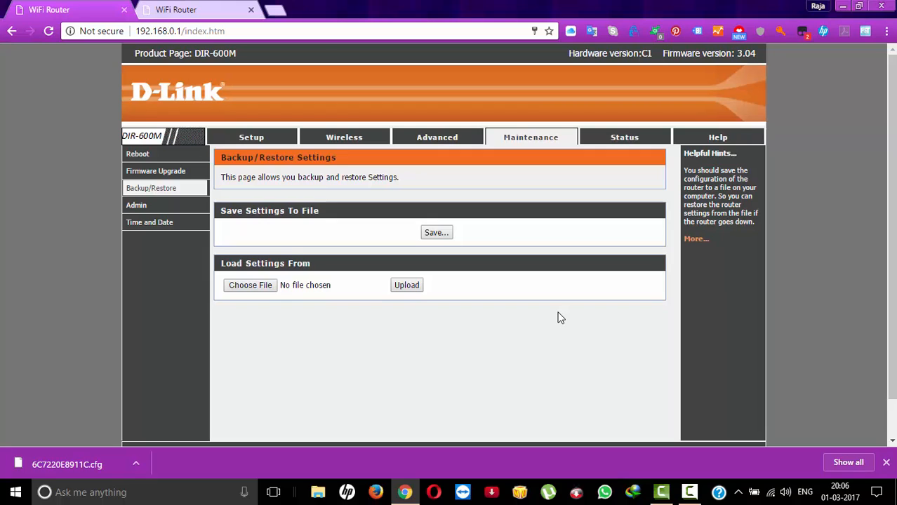
Select the root account in the Admin page's user account table and view the Time and Date maintenance page
{"action": "left_click", "coordinate": [143, 209]}
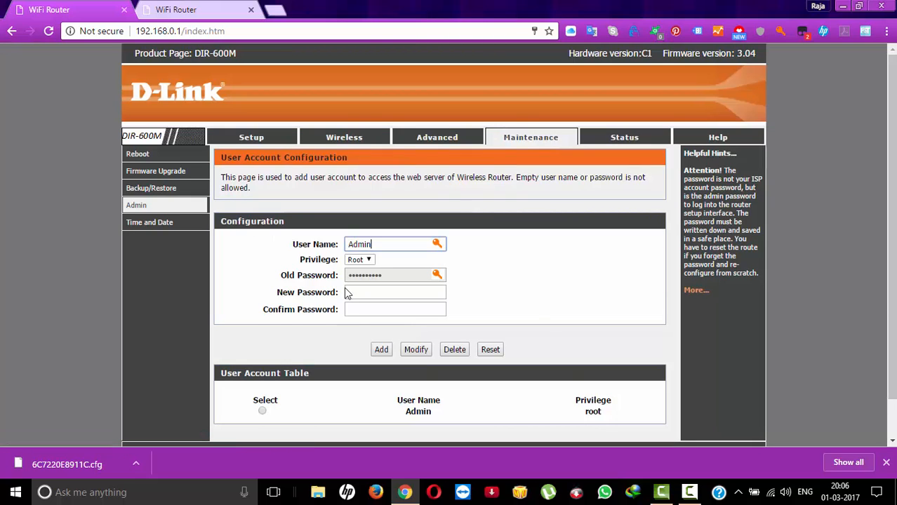
{"action": "left_click", "coordinate": [261, 410]}
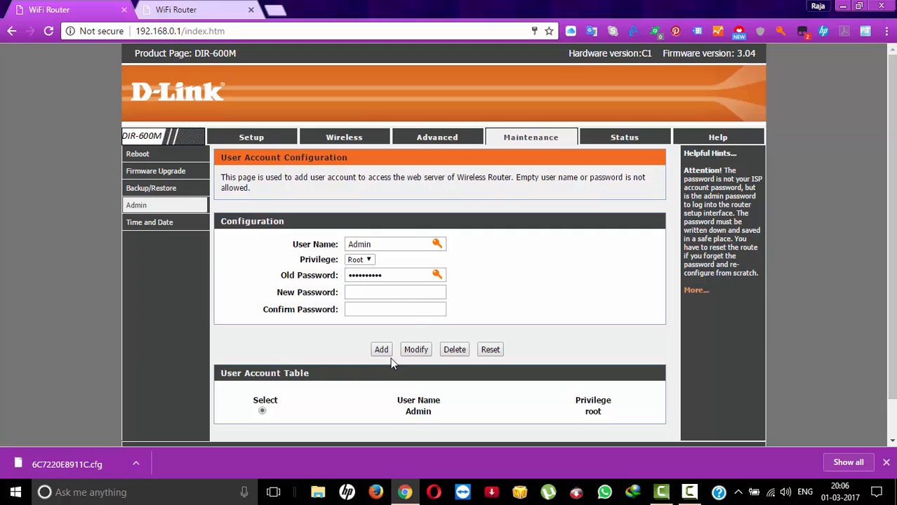
{"action": "left_click", "coordinate": [155, 228]}
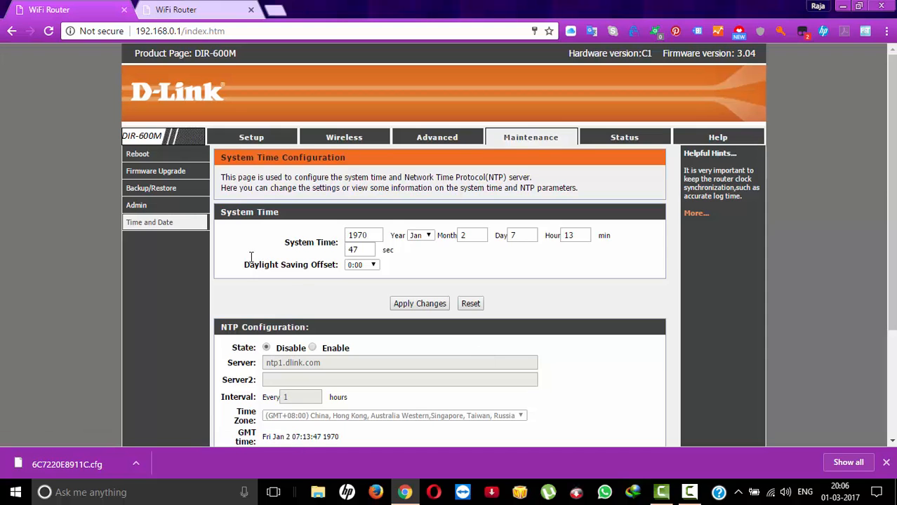
Examine the system, LAN, WLAN and WAN details on the router's Device Info status page
{"action": "left_click", "coordinate": [628, 137]}
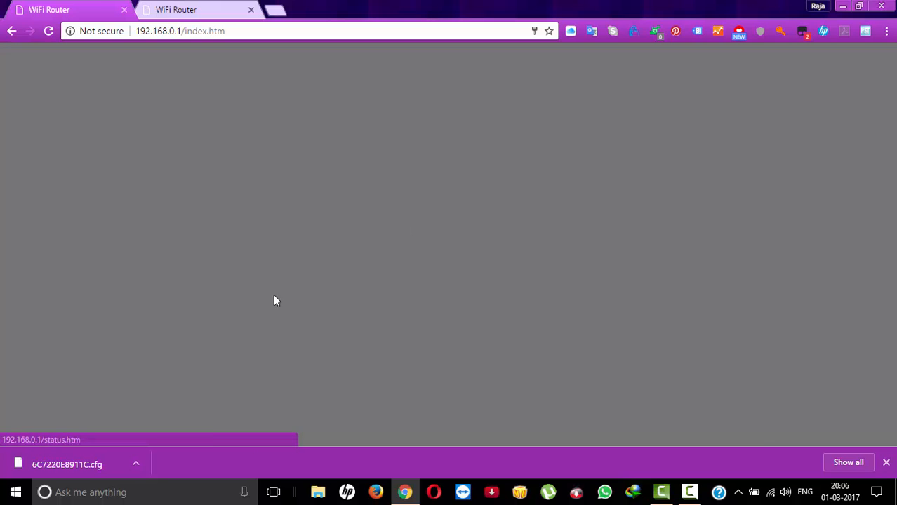
{"action": "scroll", "coordinate": [333, 316], "scroll_direction": "down", "scroll_amount": 3}
{"action": "scroll", "coordinate": [334, 316], "scroll_direction": "up", "scroll_amount": 2}
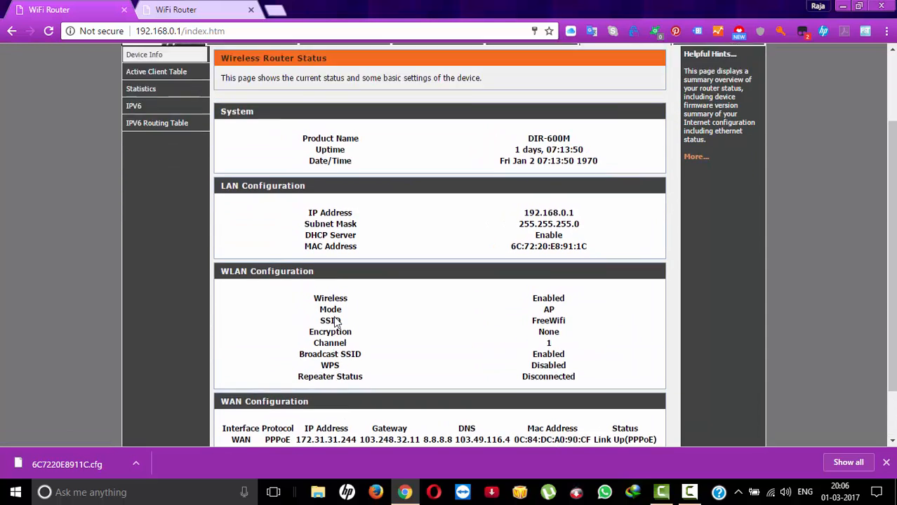
{"action": "scroll", "coordinate": [336, 321], "scroll_direction": "up", "scroll_amount": 2}
{"action": "scroll", "coordinate": [336, 320], "scroll_direction": "down", "scroll_amount": 4}
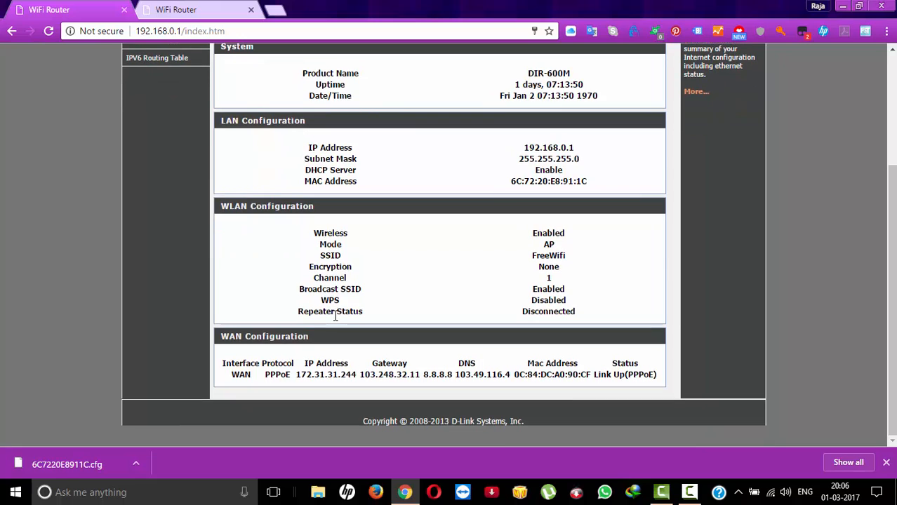
{"action": "scroll", "coordinate": [336, 319], "scroll_direction": "up", "scroll_amount": 4}
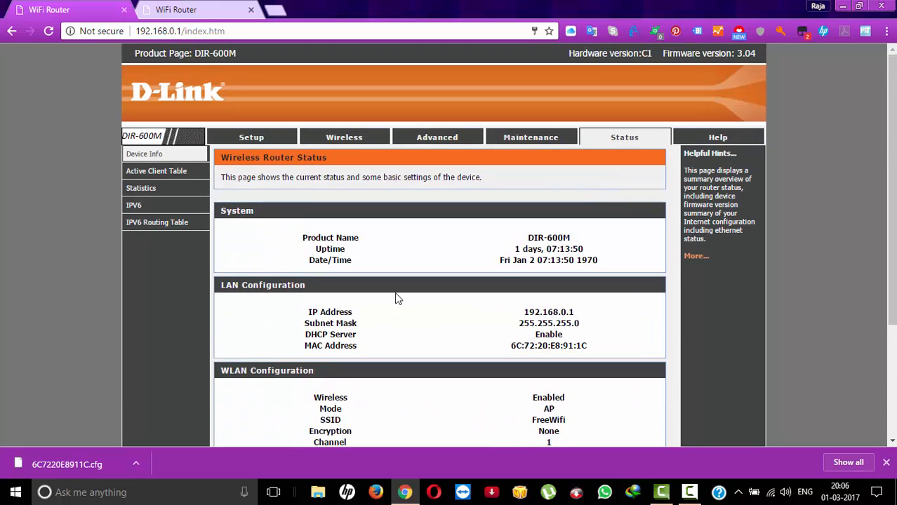
{"action": "scroll", "coordinate": [394, 298], "scroll_direction": "down", "scroll_amount": 3}
{"action": "scroll", "coordinate": [395, 299], "scroll_direction": "up", "scroll_amount": 3}
{"action": "scroll", "coordinate": [395, 299], "scroll_direction": "down", "scroll_amount": 3}
{"action": "scroll", "coordinate": [395, 299], "scroll_direction": "up", "scroll_amount": 3}
{"action": "left_click", "coordinate": [689, 493]}
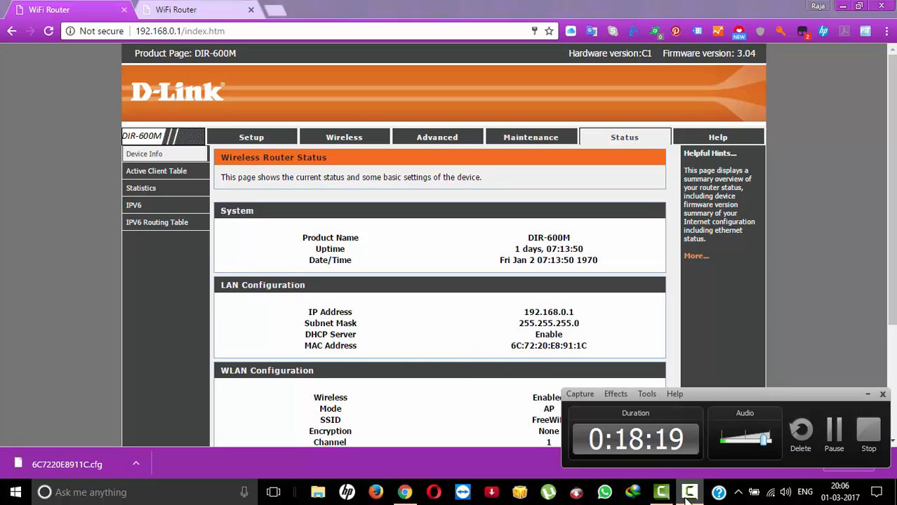